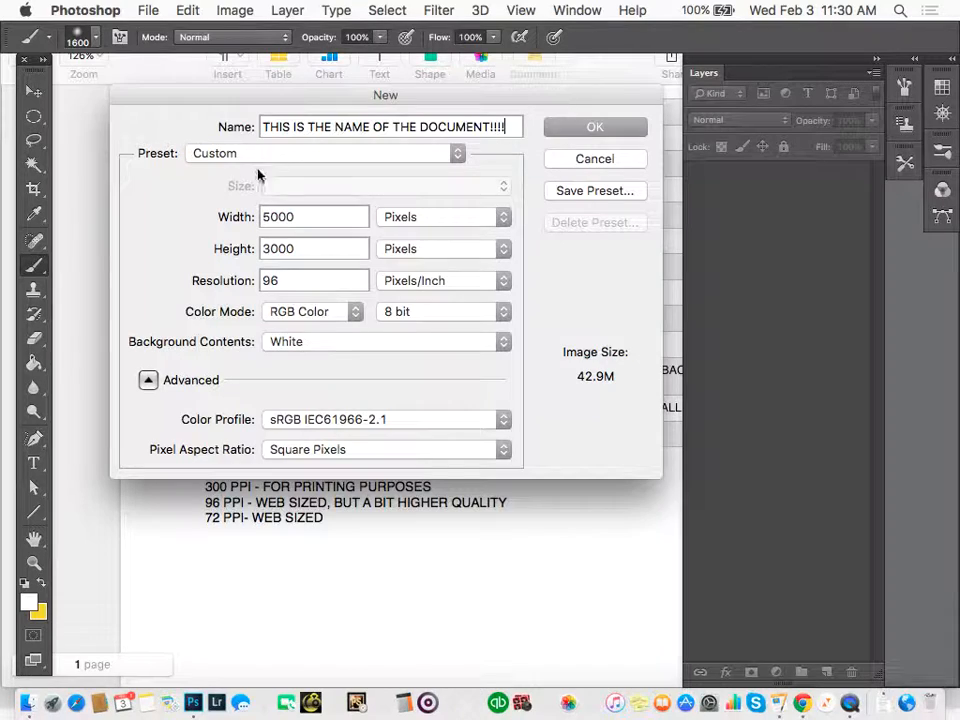
Create the 5000 by 3000 pixel document at 96 pixels/inch with white background contents, and reposition its window clear of the toolbar.
click(399, 229)
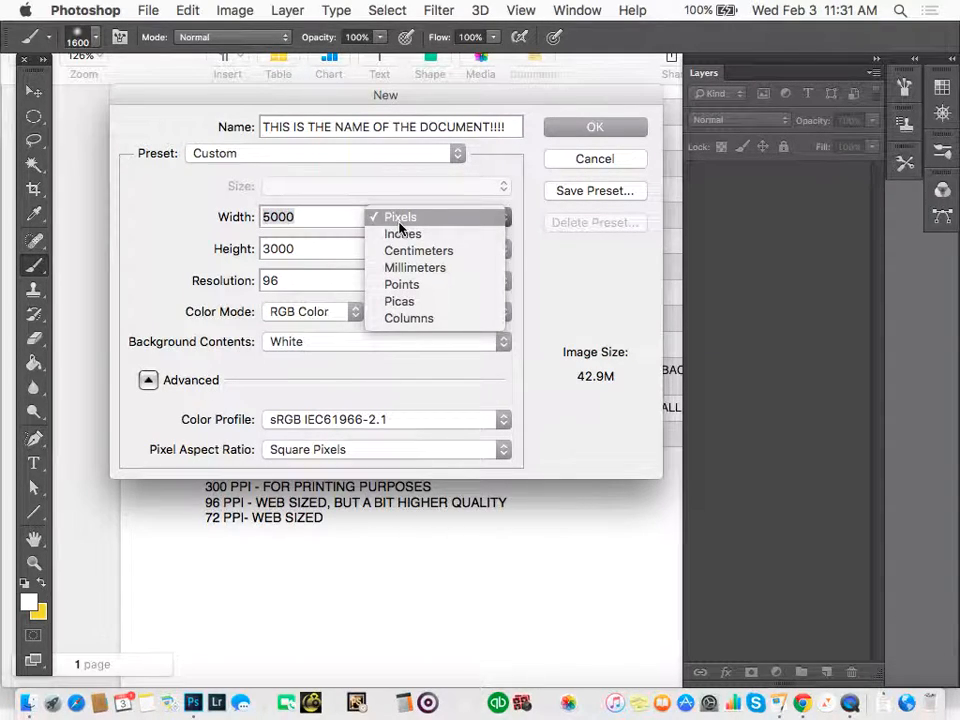
click(378, 222)
double_click(279, 215)
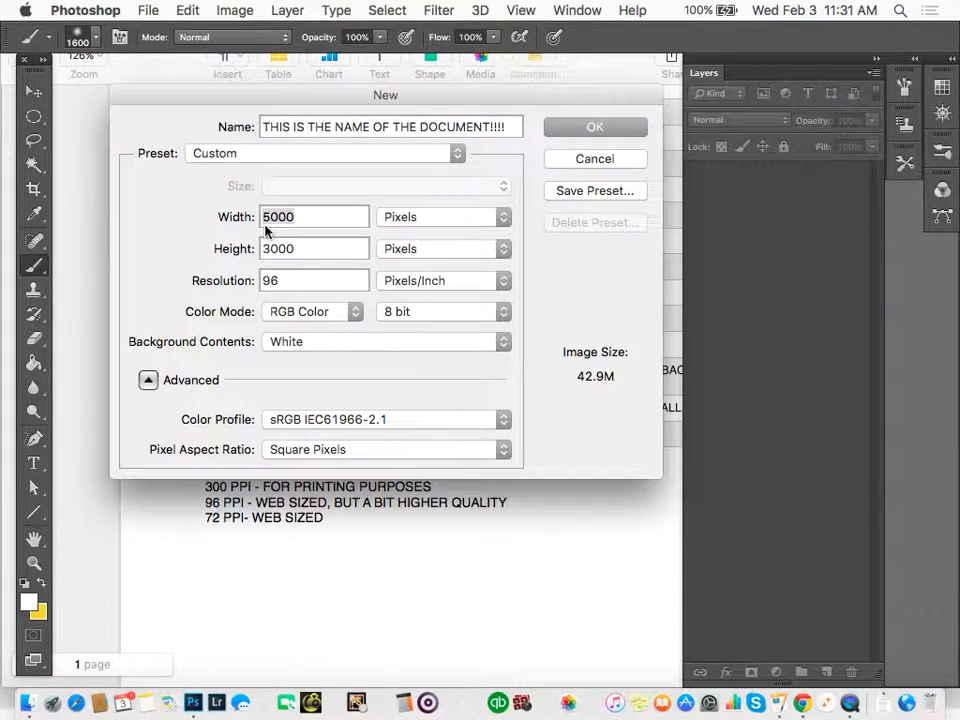
click(277, 278)
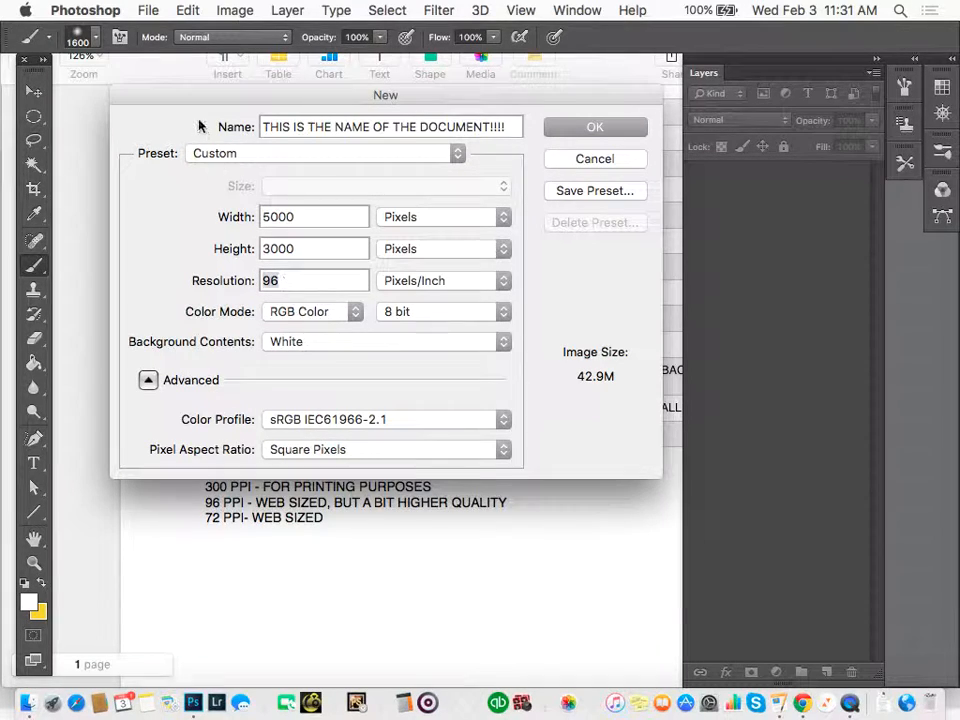
drag(193, 96, 204, 557)
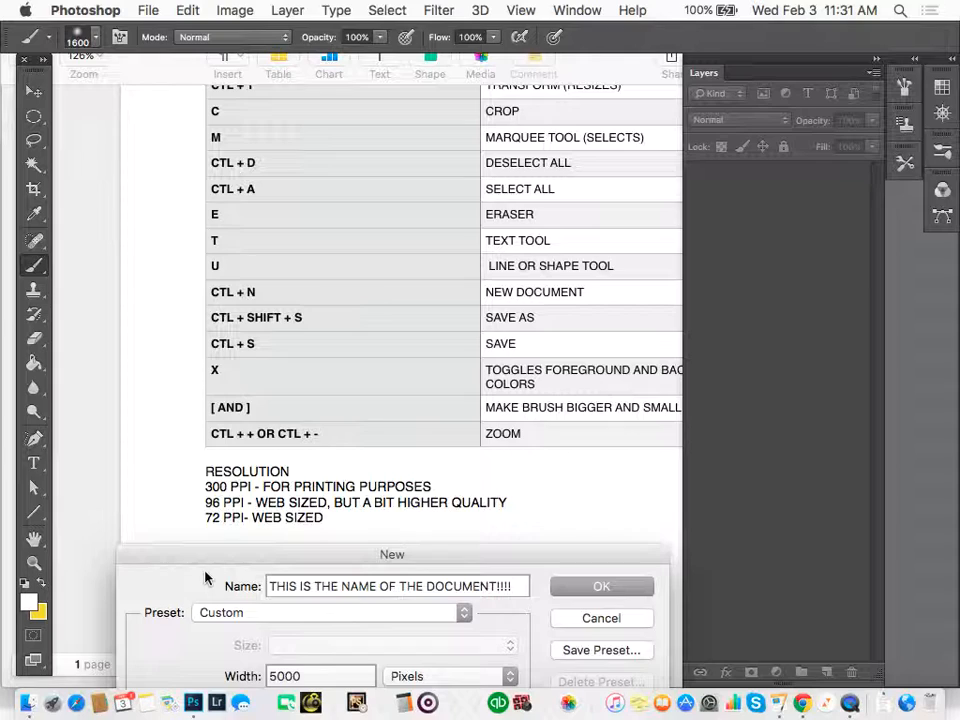
click(593, 590)
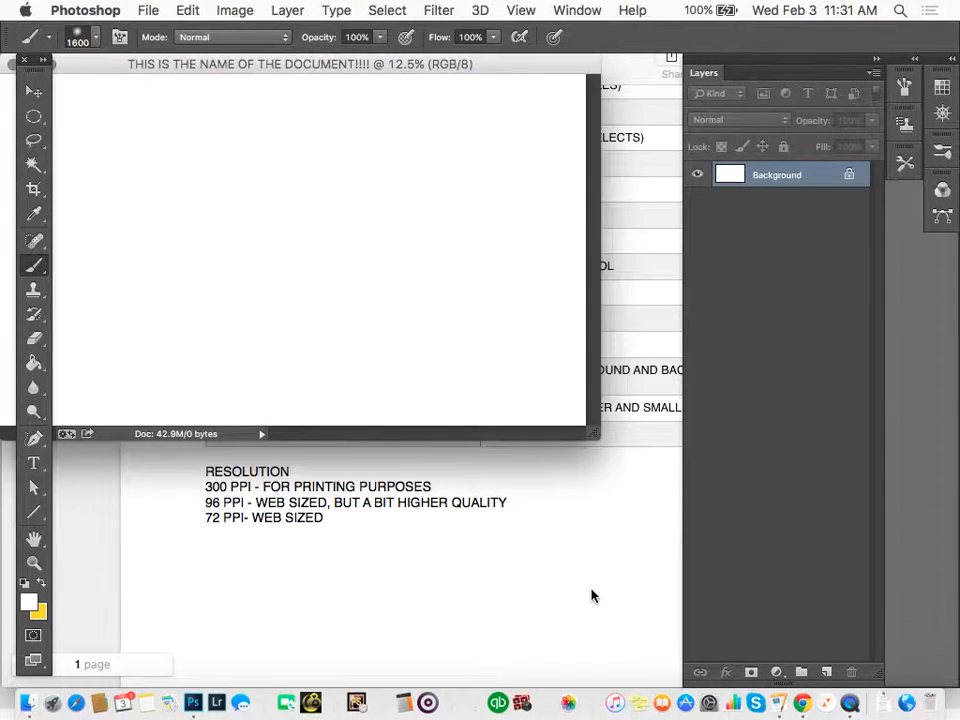
drag(503, 78, 586, 155)
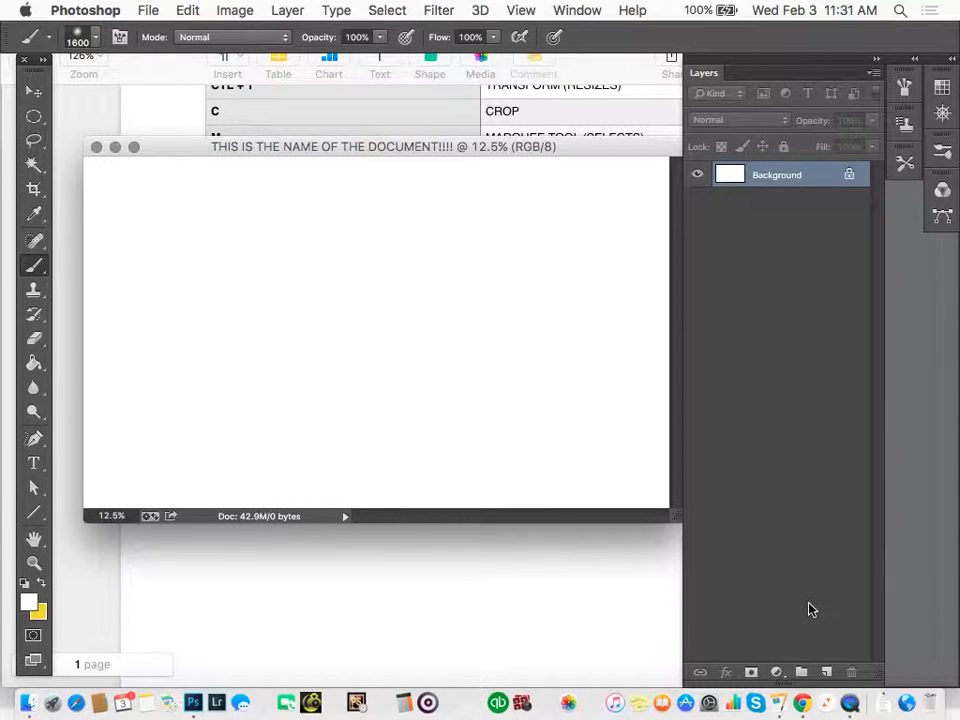
Detach the Layers panel from its dock and enlarge it beside the document window.
mouse_move(739, 69)
mouse_down()
mouse_move(677, 71)
mouse_move(728, 68)
mouse_up()
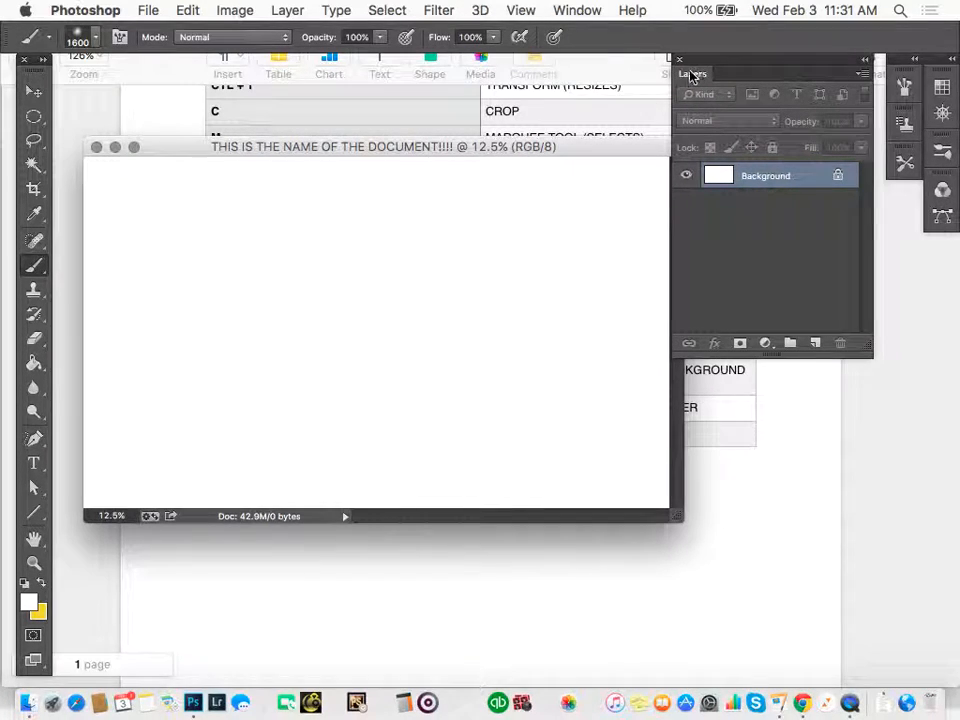
click(557, 10)
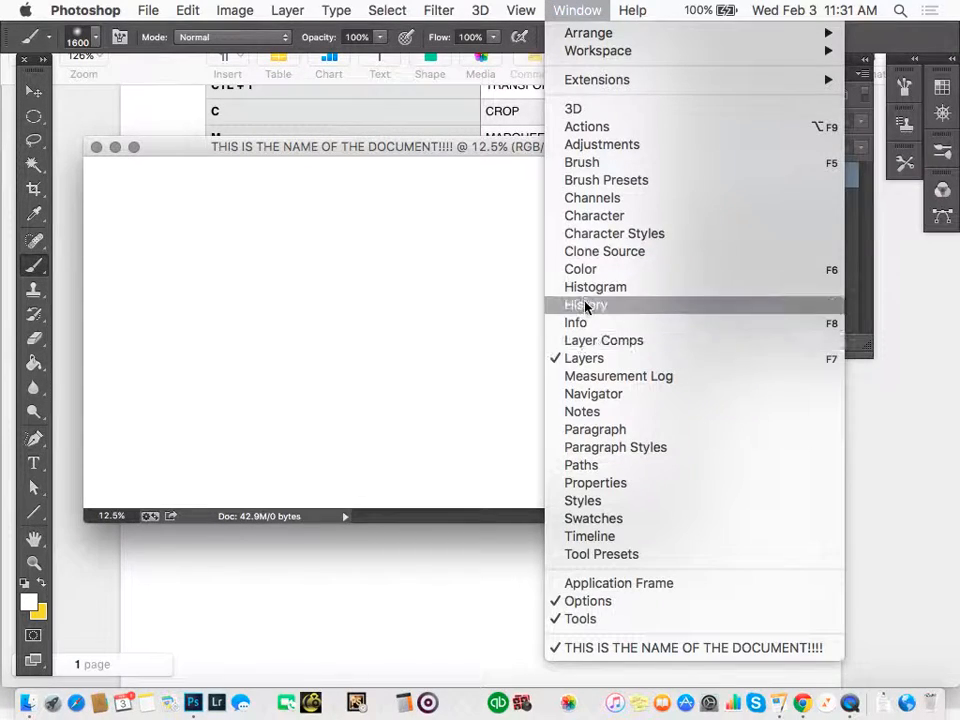
mouse_move(521, 10)
mouse_move(587, 7)
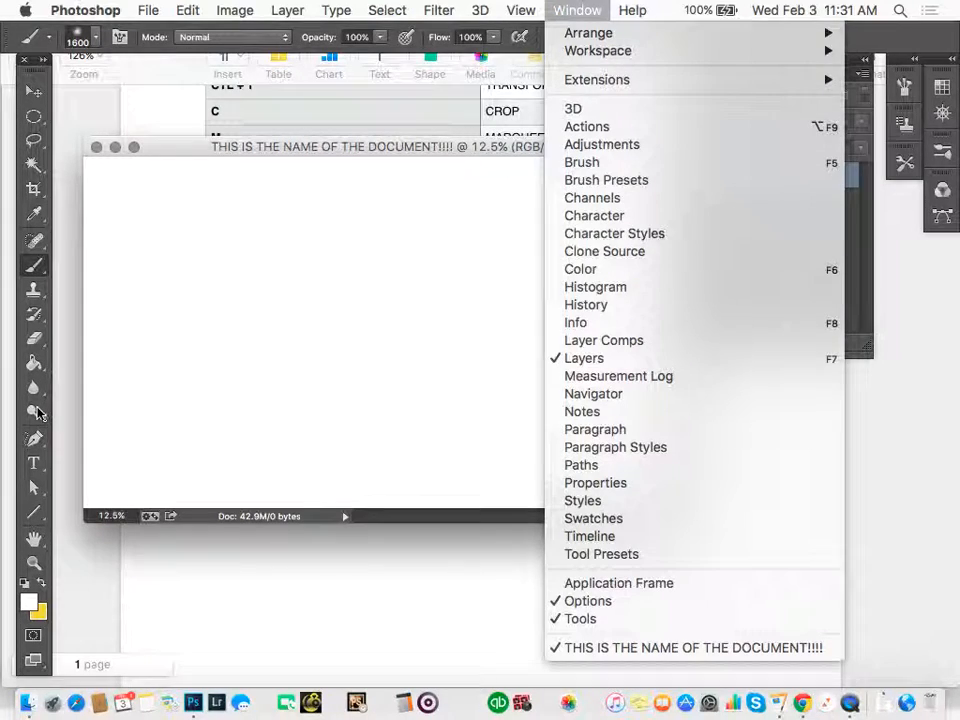
click(868, 261)
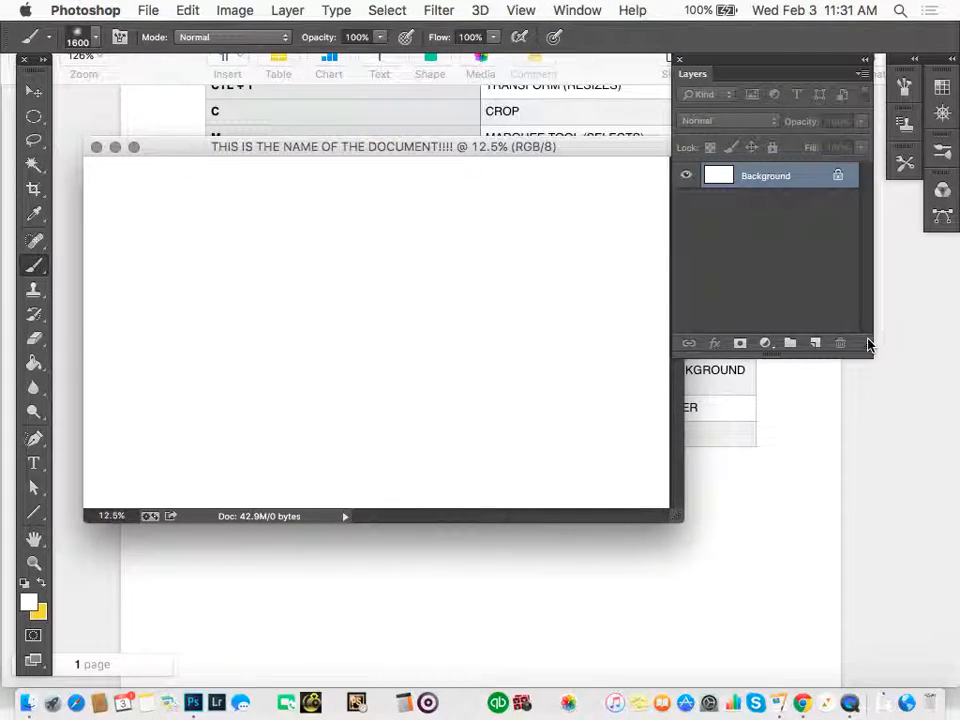
drag(869, 348, 881, 525)
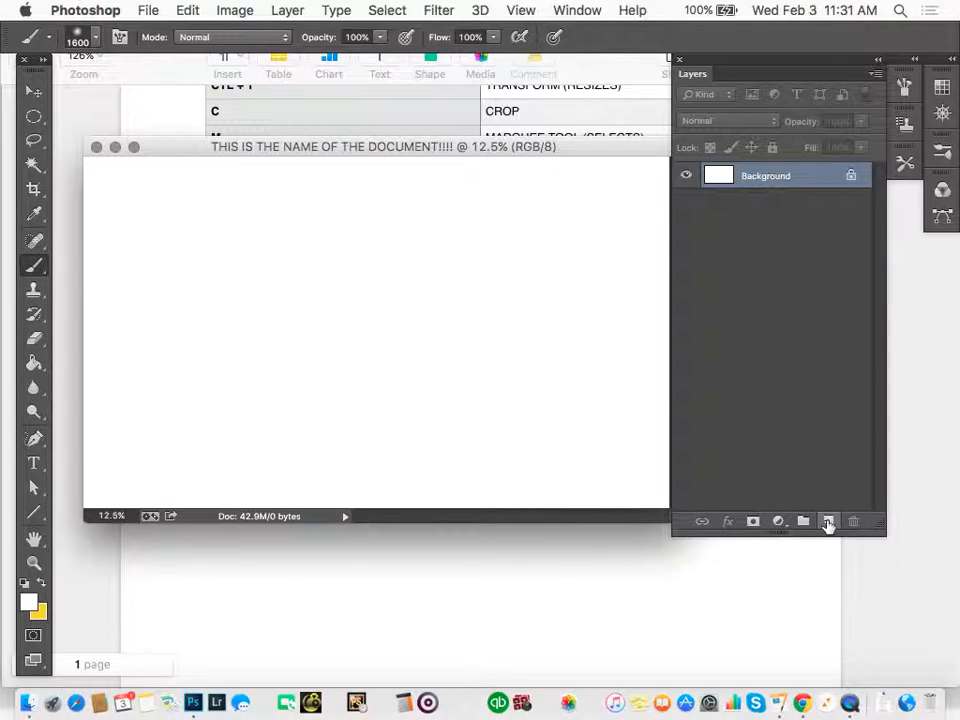
Add three empty layers above the Background and make the lowest of them, Layer 1, active.
double_click(828, 522)
click(828, 522)
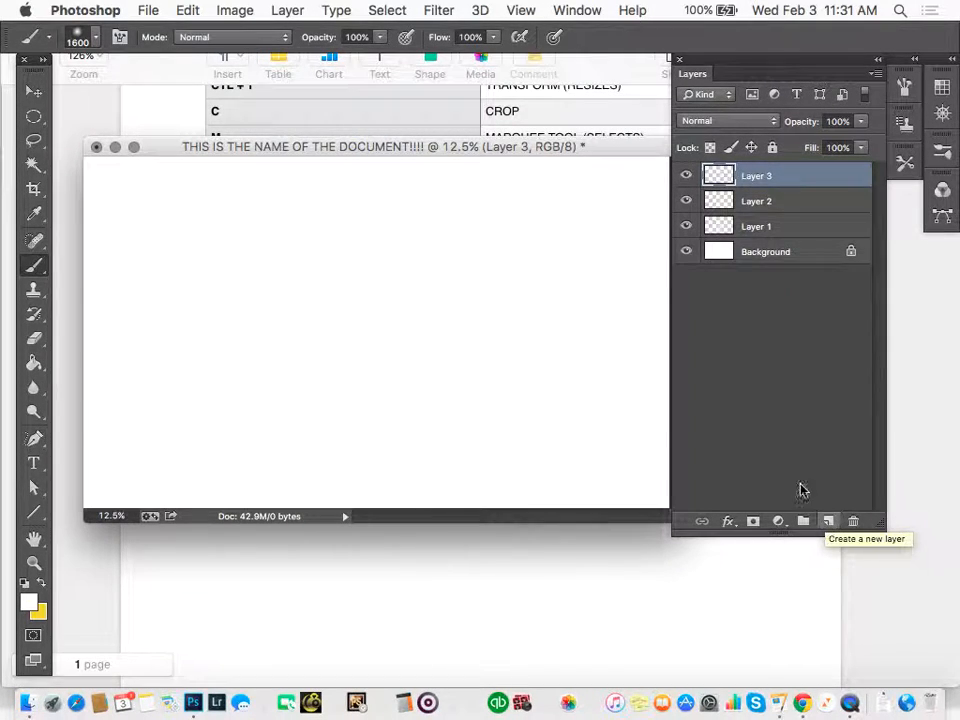
click(755, 228)
click(755, 208)
click(755, 180)
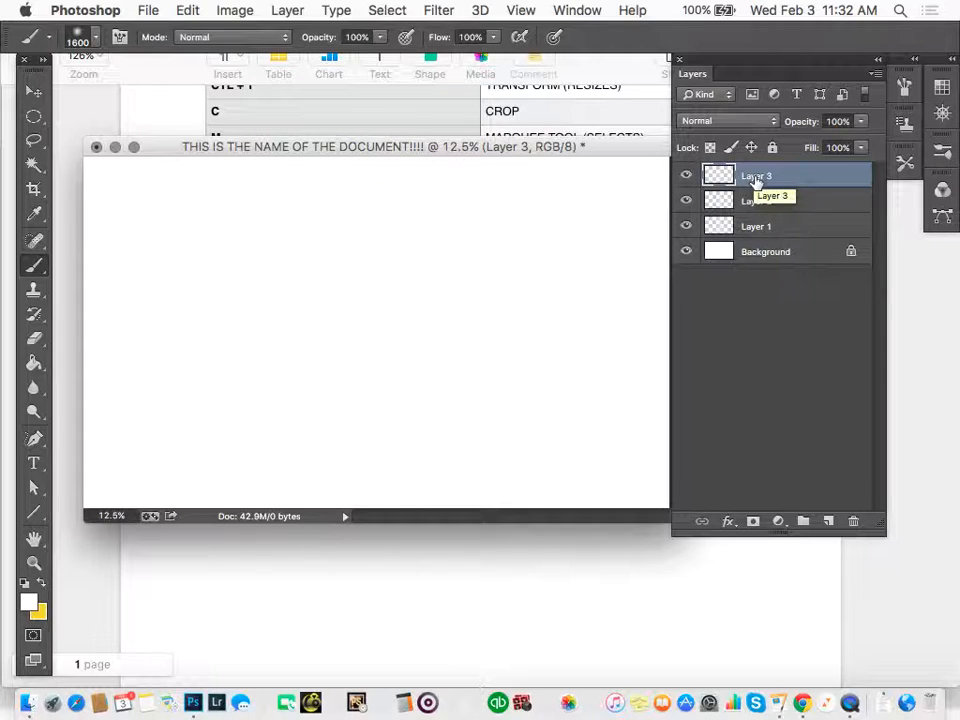
click(757, 202)
click(785, 227)
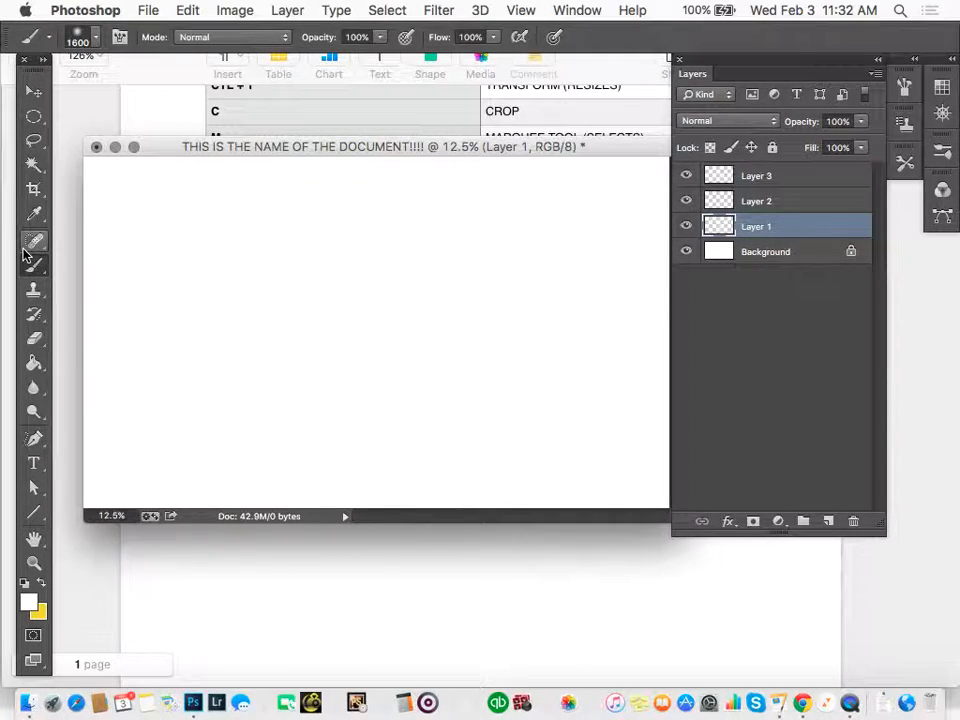
Look through the brush presets and enlarge the soft brush to 2200 px.
click(92, 40)
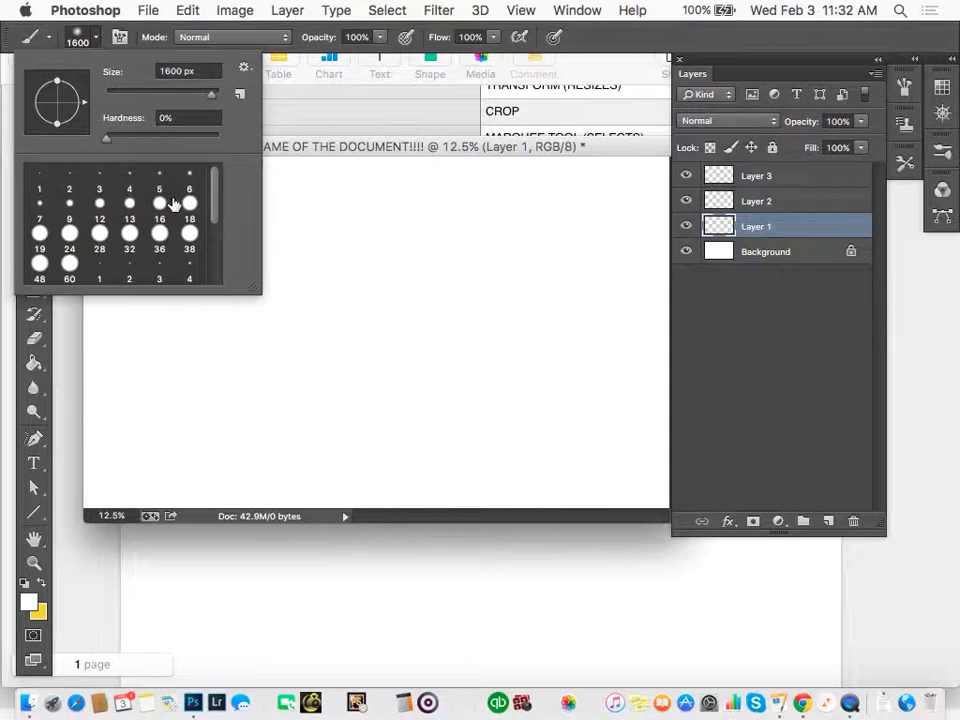
scroll(165, 232, down, 3)
scroll(170, 231, up, 3)
scroll(170, 231, down, 3)
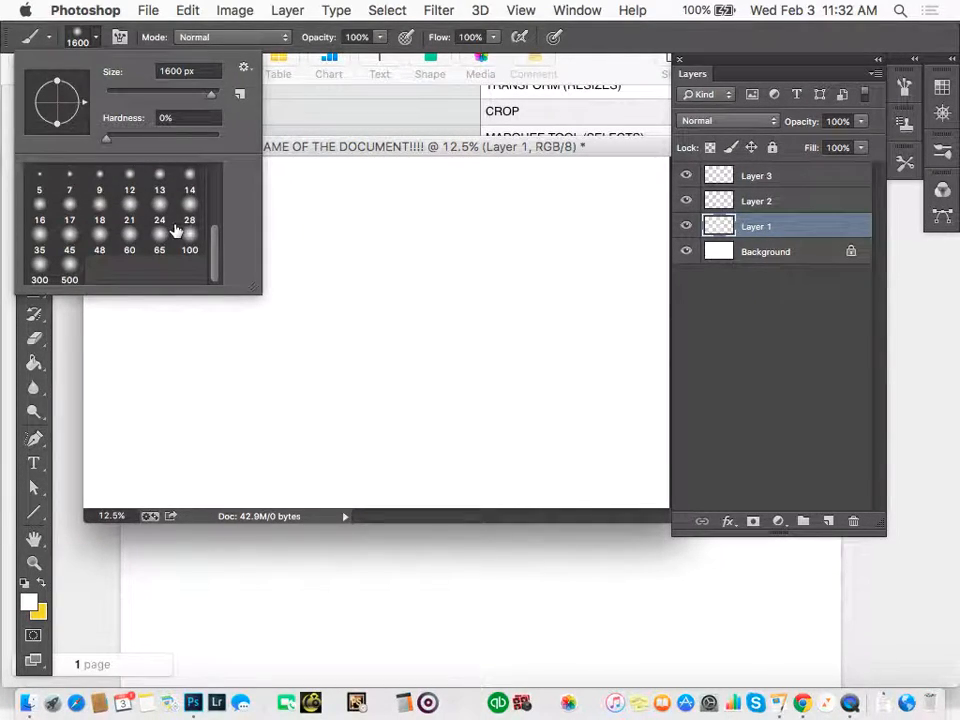
click(270, 342)
key(])
key(bracketright)
key(bracketright)
key(bracketright)
key(bracketright)
key(bracketright)
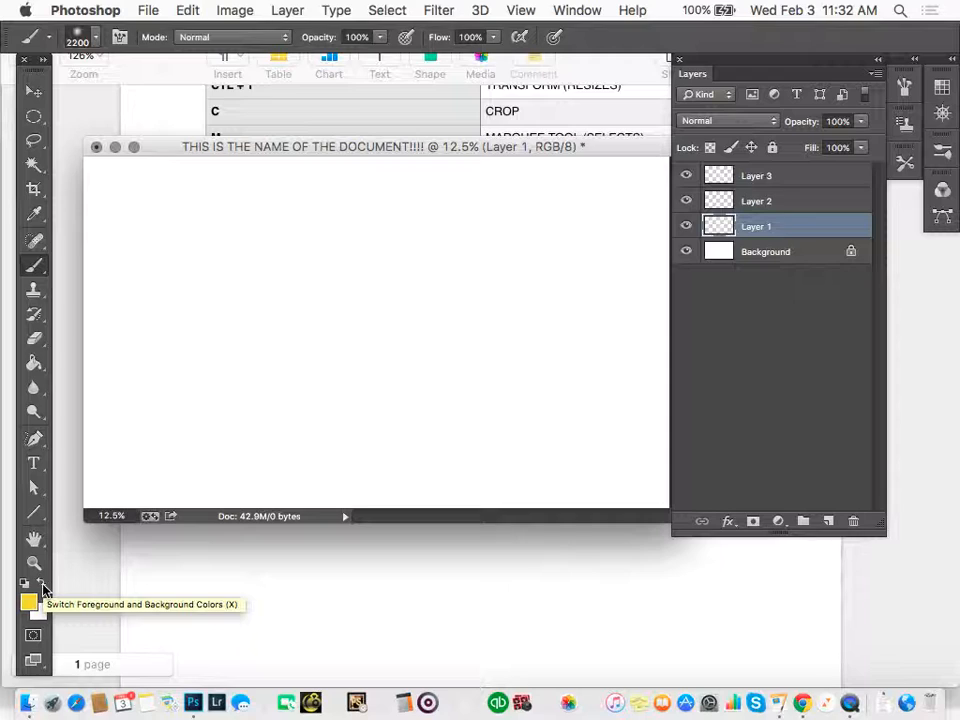
Set the foreground color to red #f40638 and paint a large soft blob on the canvas's left half on Layer 1.
click(42, 585)
click(28, 600)
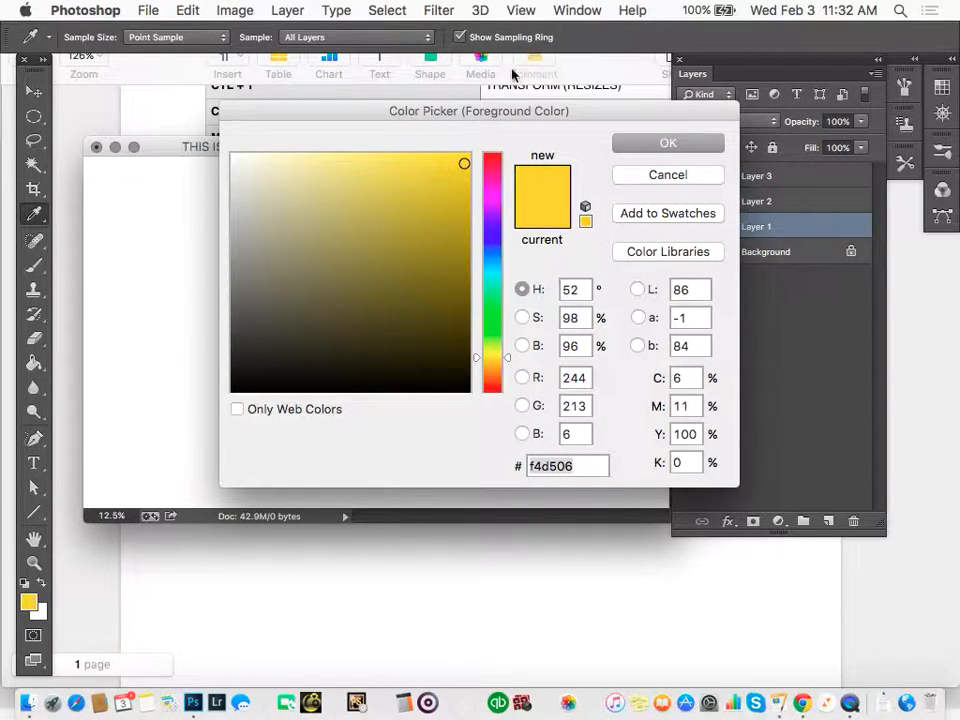
click(492, 161)
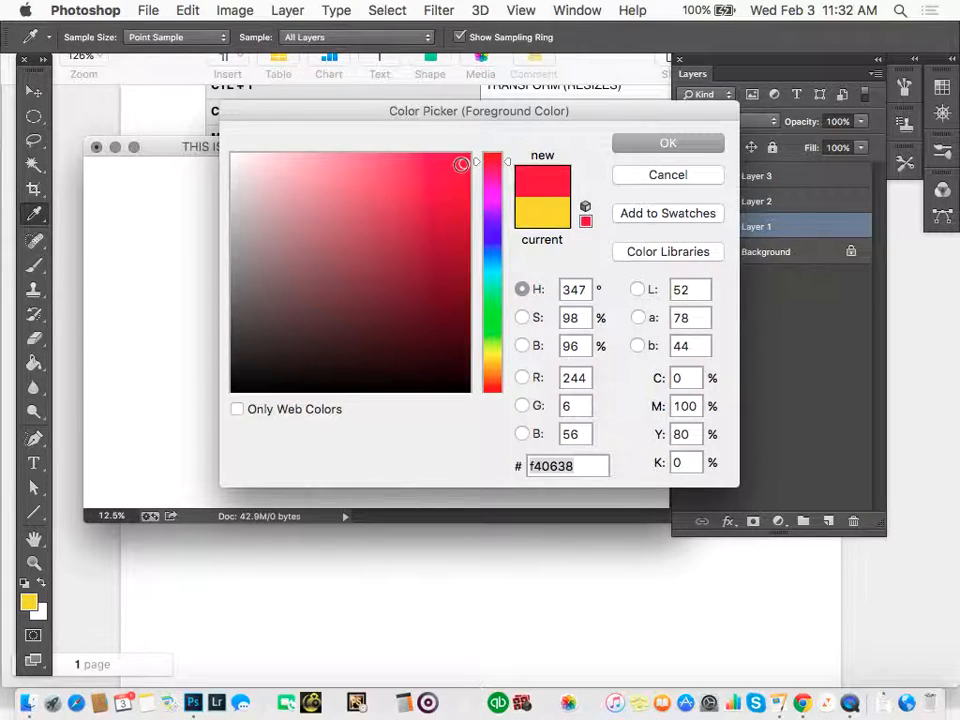
click(667, 143)
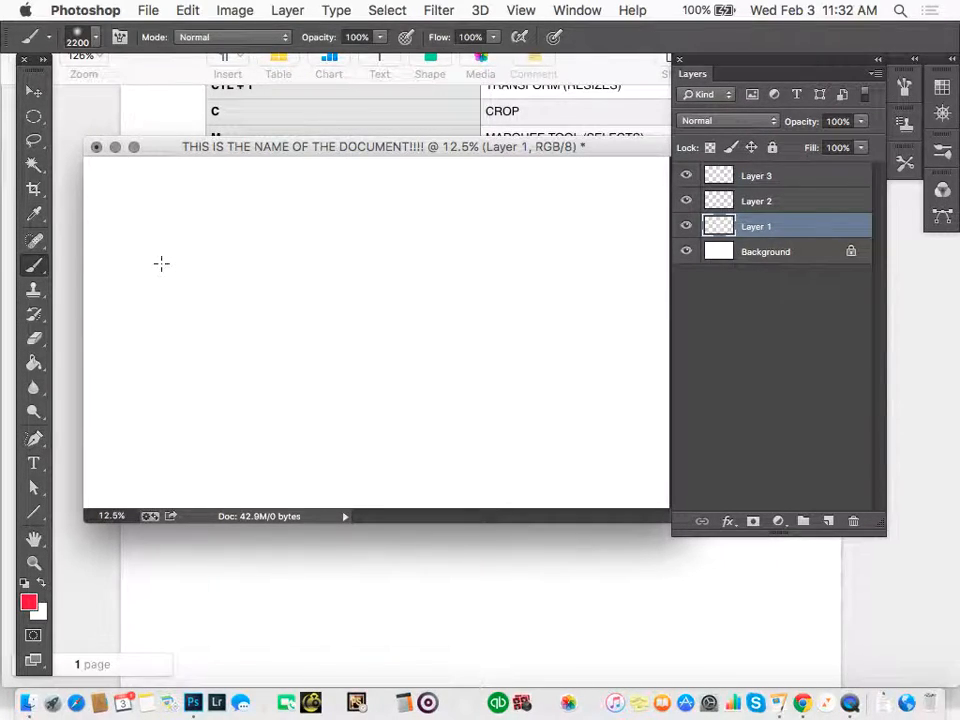
mouse_move(161, 263)
mouse_down()
mouse_move(240, 268)
mouse_move(299, 366)
mouse_up()
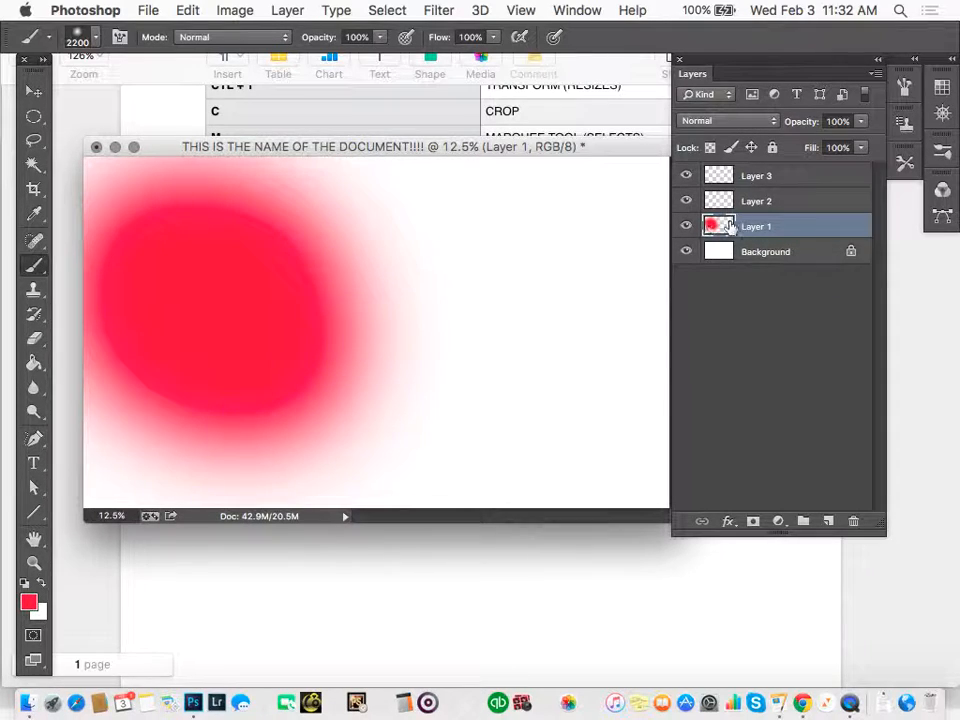
Make Layer 2 active and set the foreground color to blue #061cf4.
drag(745, 231, 779, 204)
click(779, 204)
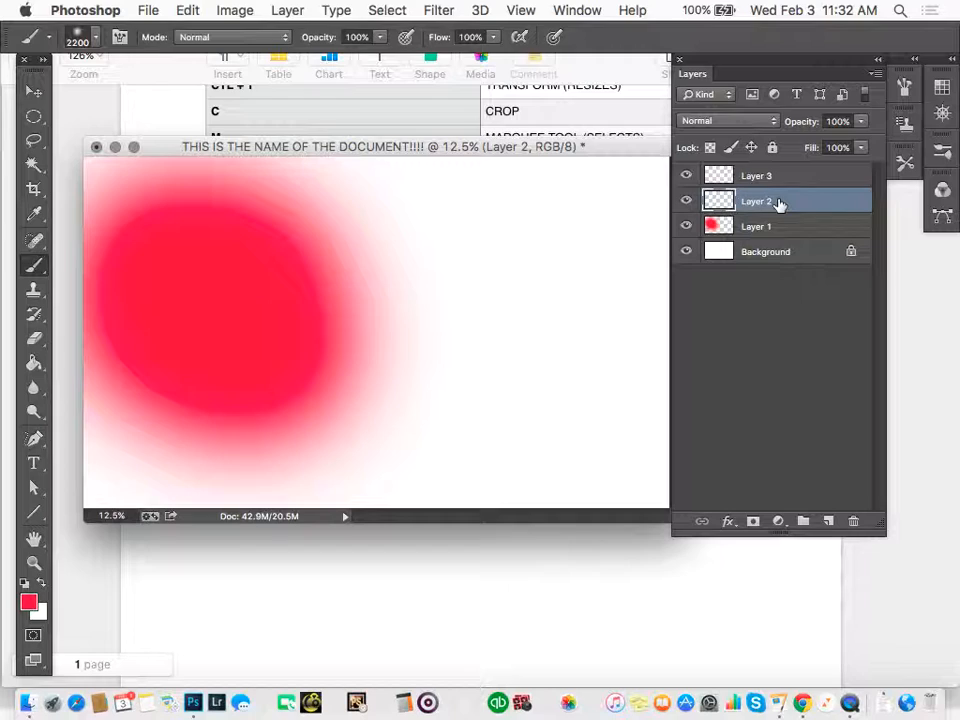
click(31, 601)
click(493, 238)
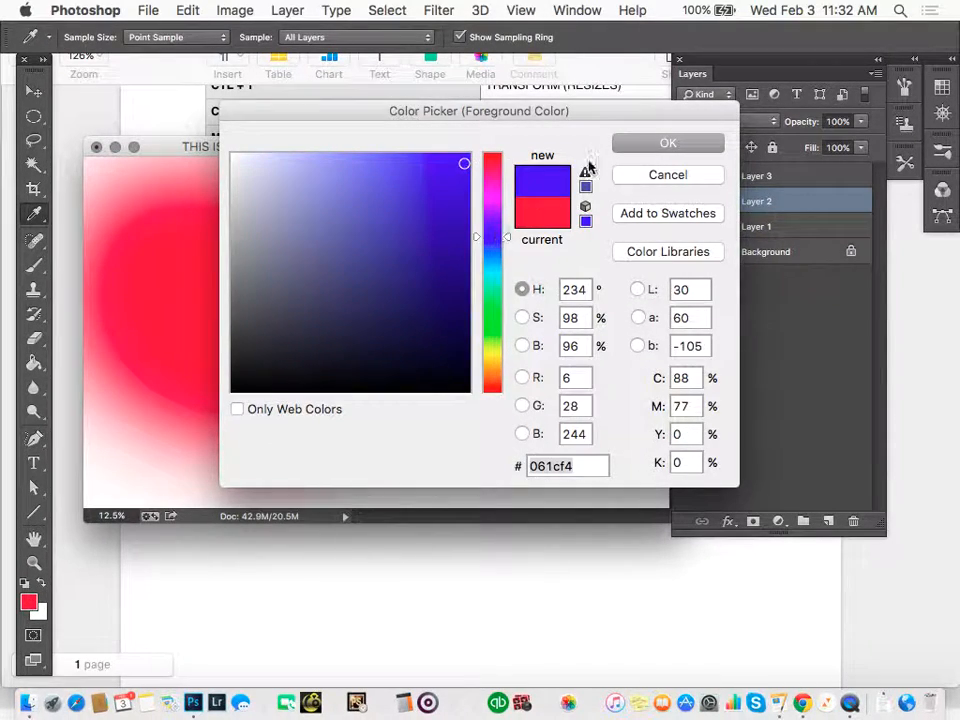
click(646, 145)
Reduce the brush to 400 px and paint a looping blue squiggle across the canvas on Layer 2.
key(bracketleft)
key(bracketleft)
key(bracketleft)
key(bracketleft)
key(bracketleft)
key(bracketleft)
key(bracketleft)
key(bracketleft)
key(bracketleft)
key(bracketleft)
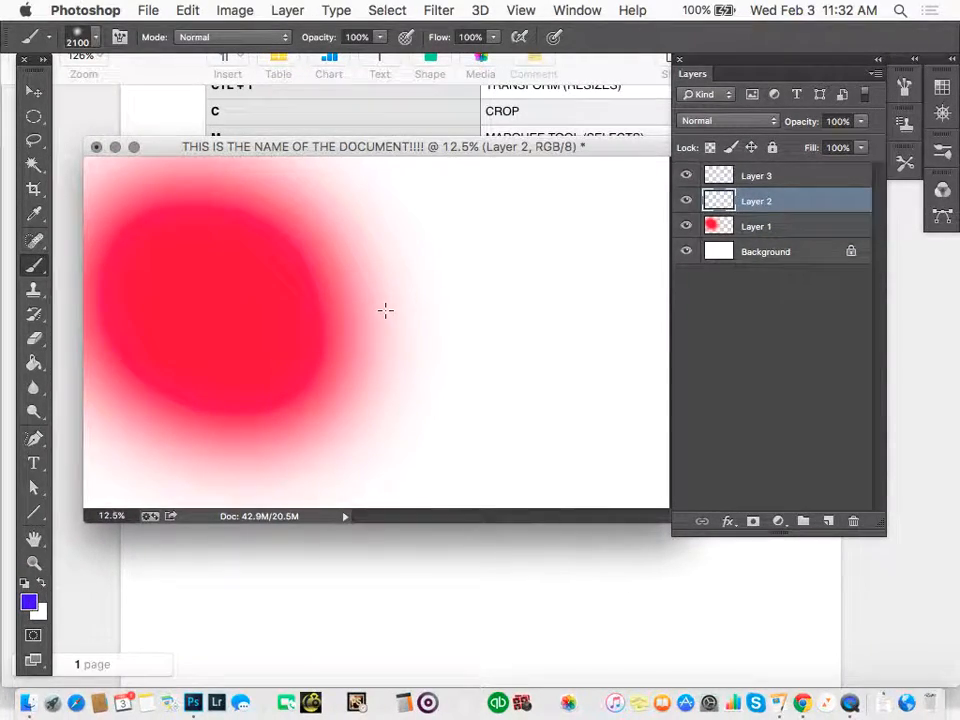
key(bracketleft)
key(bracketleft)
key(bracketleft)
key(bracketleft)
key(bracketleft)
key(bracketleft)
key(bracketleft)
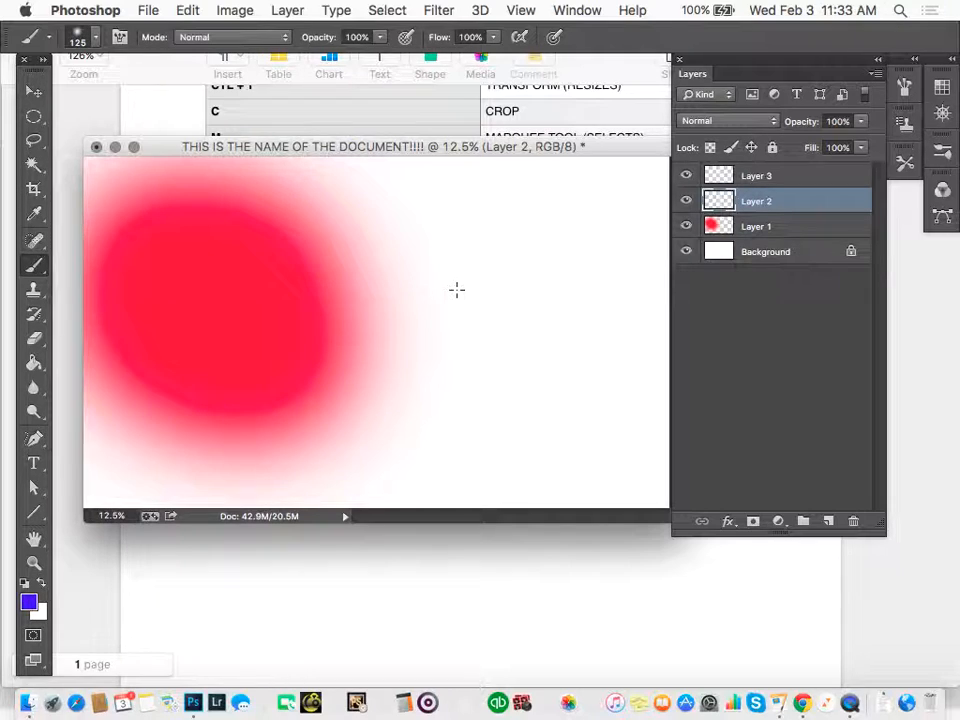
key(bracketright)
mouse_move(457, 290)
mouse_down()
mouse_move(385, 373)
mouse_move(228, 379)
mouse_move(549, 327)
mouse_move(598, 244)
mouse_move(540, 245)
mouse_up()
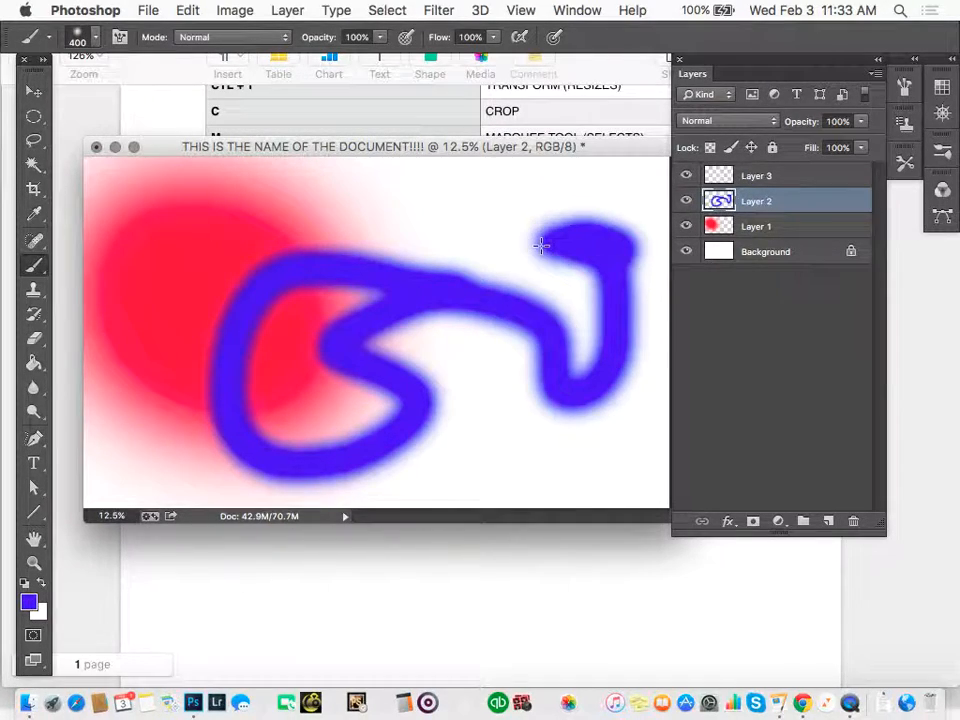
Set the foreground color to light blue and paint a D-shaped stroke over the middle of the canvas on Layer 3.
click(759, 178)
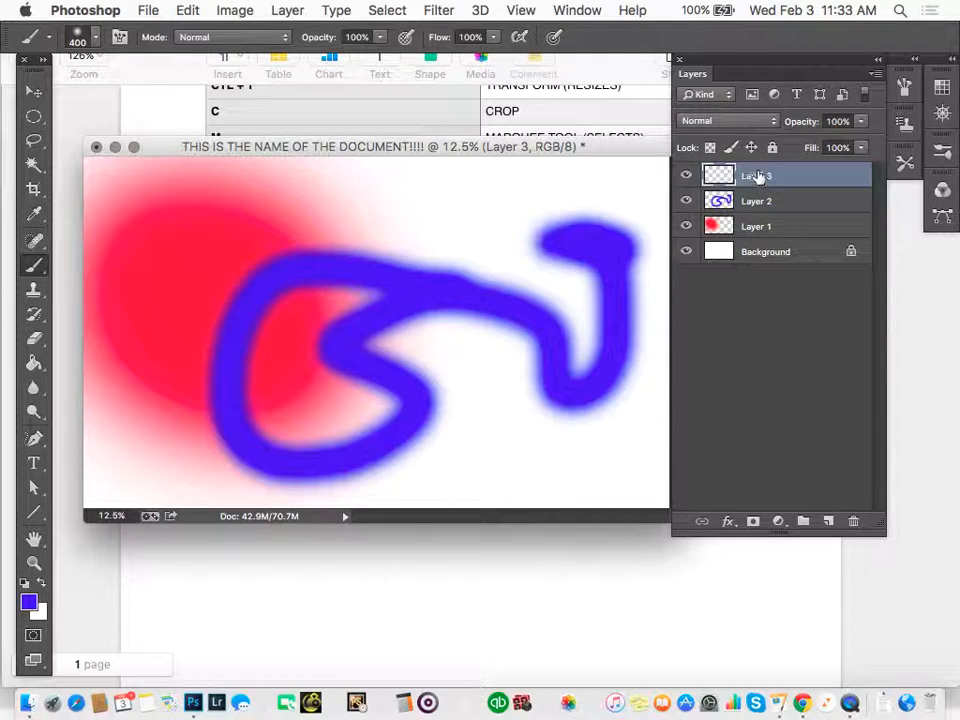
click(28, 601)
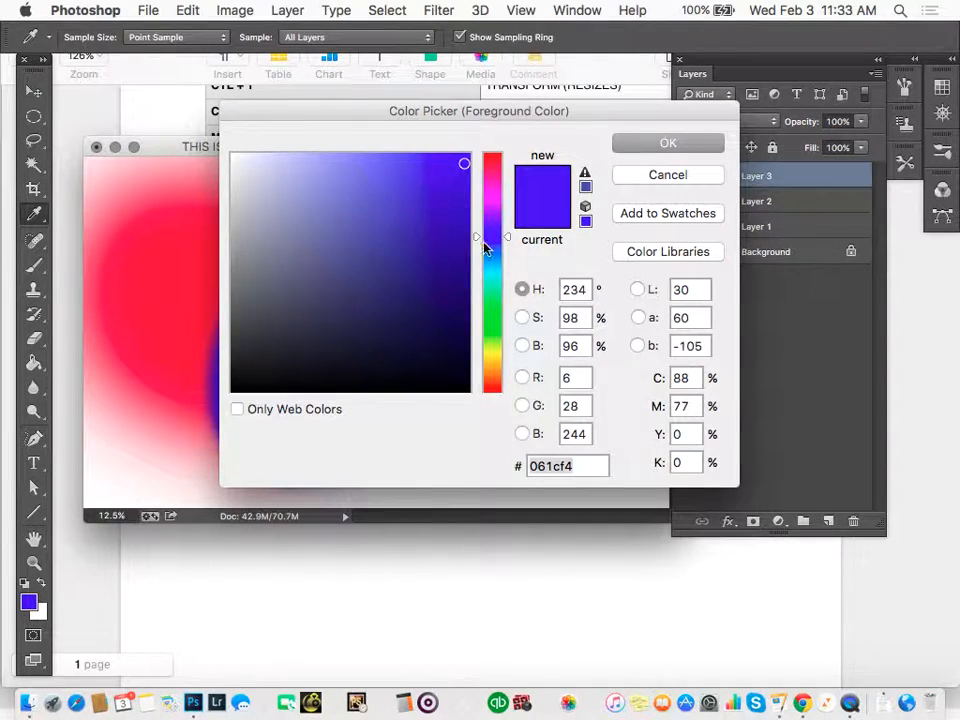
drag(490, 240, 495, 266)
click(660, 149)
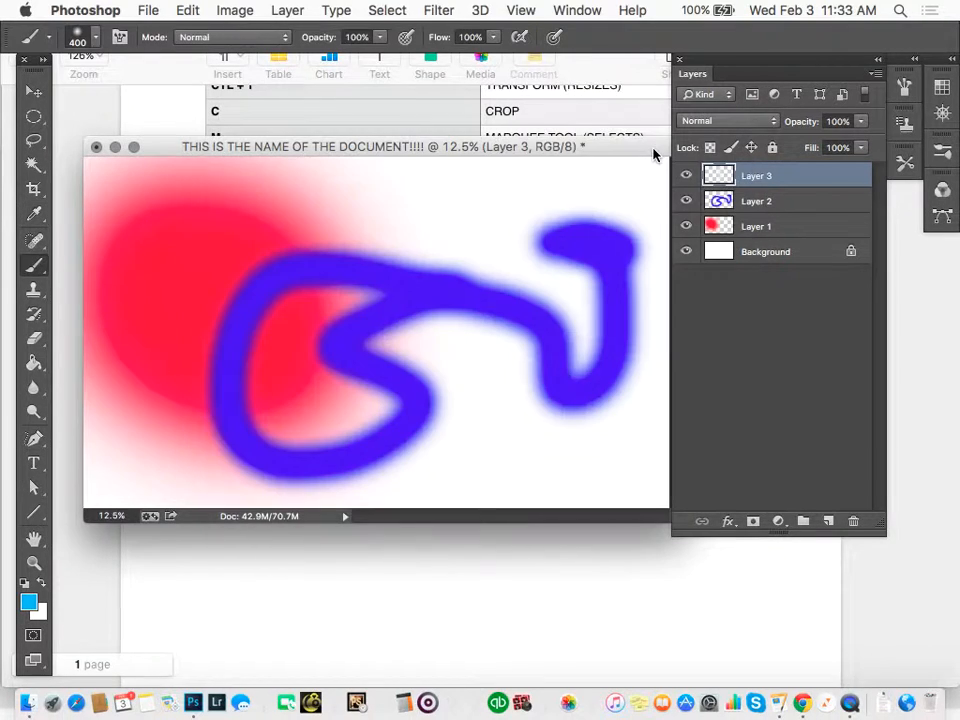
mouse_move(319, 199)
mouse_down()
mouse_move(408, 427)
mouse_move(541, 283)
mouse_move(362, 256)
mouse_up()
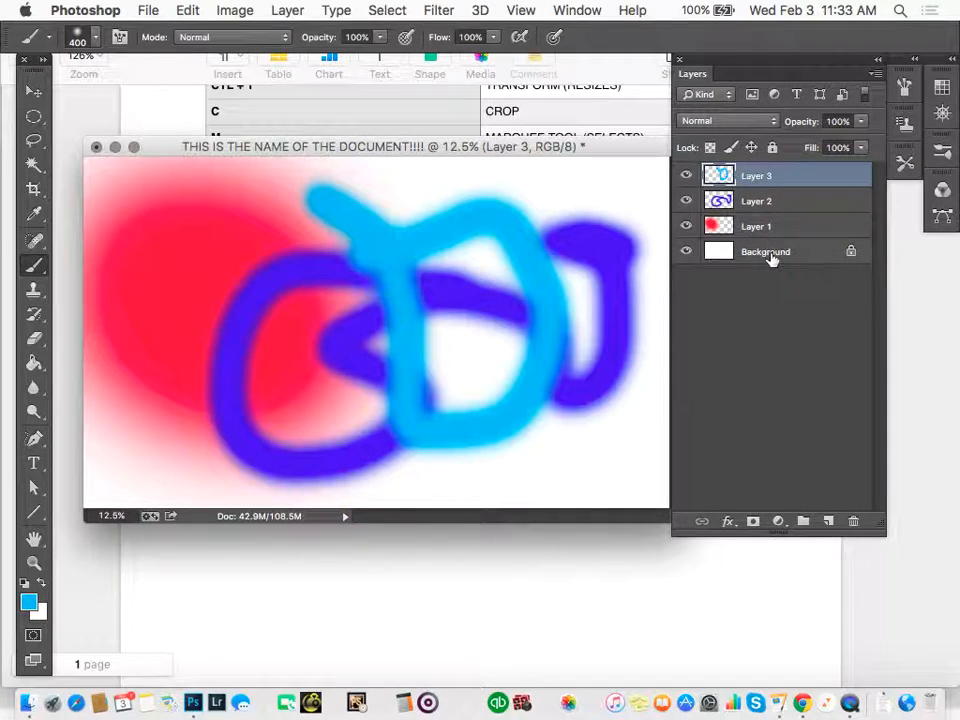
Hide and show Layer 3, Layer 2 and Layer 1 in turn to examine what each layer contains.
click(686, 176)
click(686, 176)
click(686, 202)
click(686, 201)
click(686, 226)
click(686, 227)
click(686, 202)
click(686, 202)
click(686, 202)
click(686, 202)
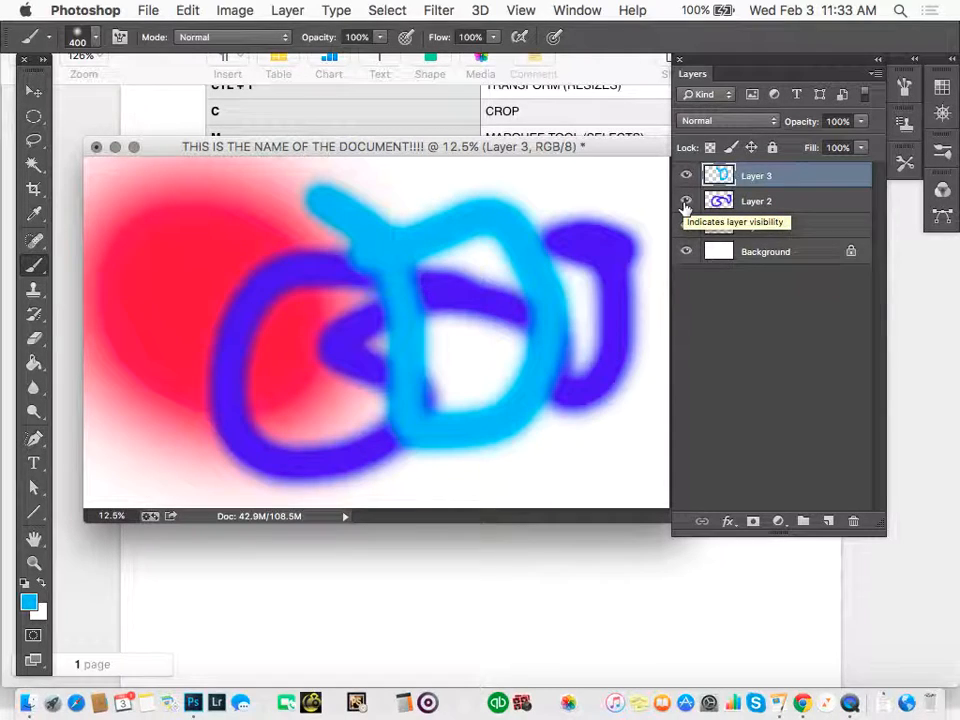
Select Layer 3, Layer 2 and Layer 1 together and put them in one group.
mouse_move(815, 207)
mouse_down()
mouse_move(836, 208)
mouse_move(846, 477)
mouse_move(858, 523)
mouse_move(792, 205)
mouse_up()
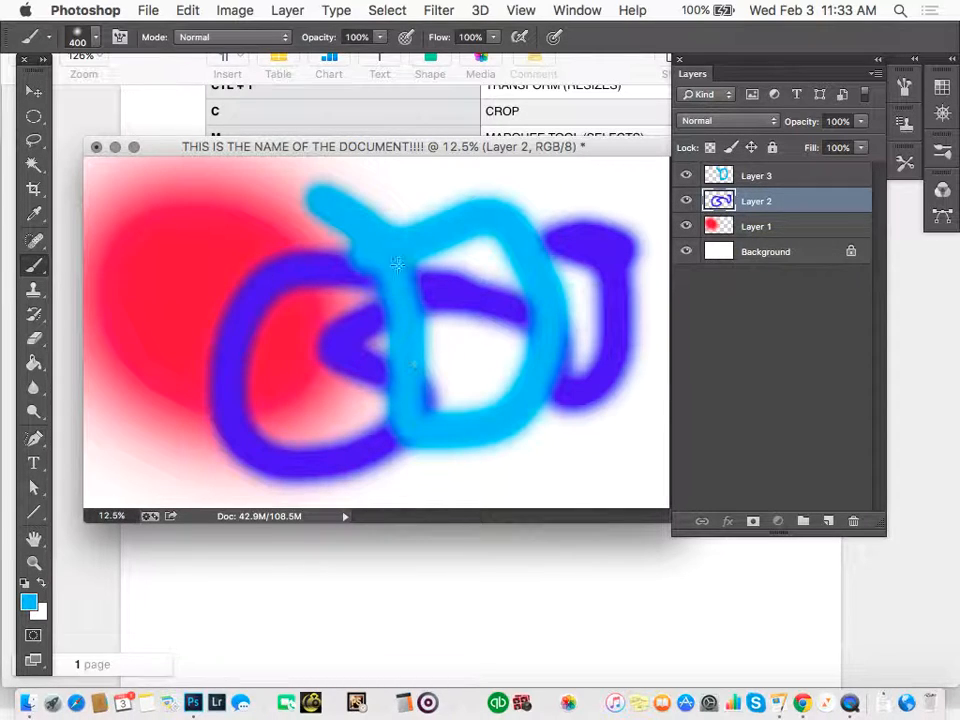
click(791, 180)
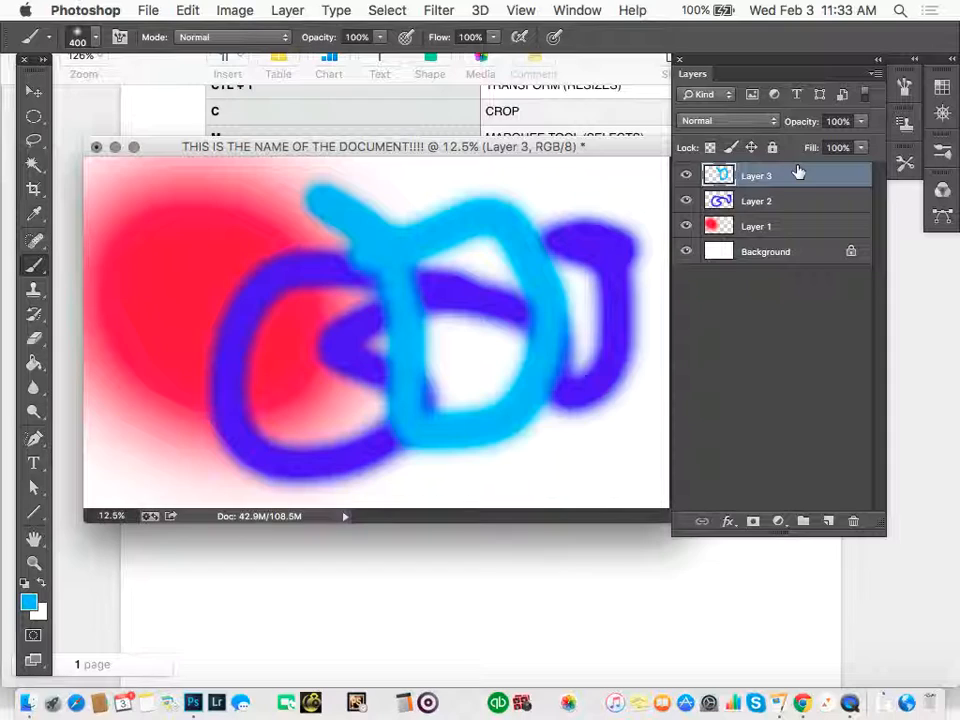
shift+click(789, 235)
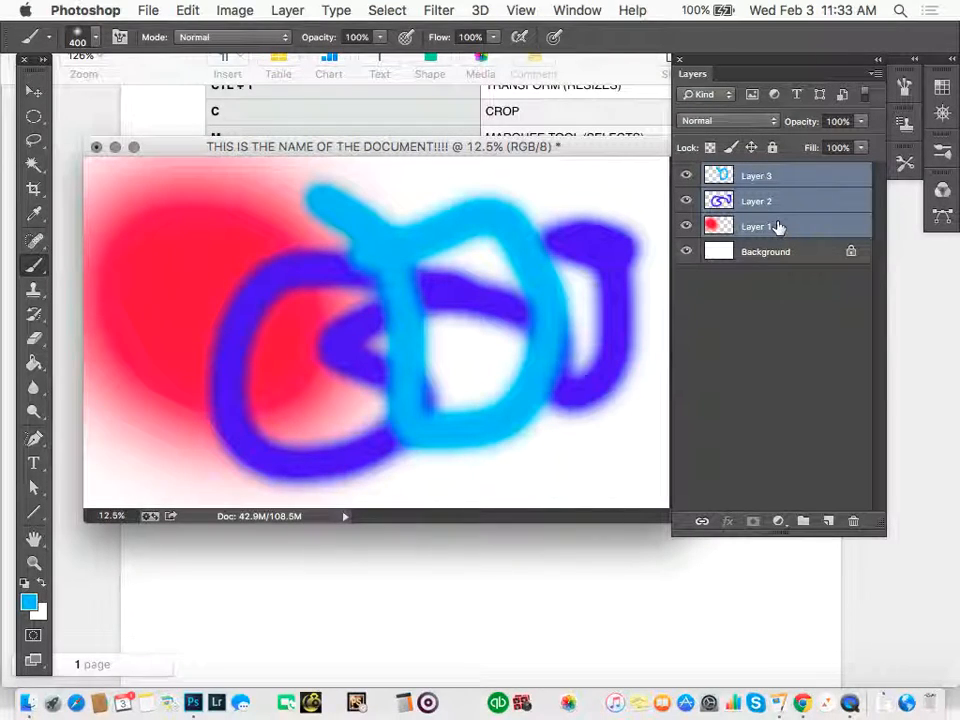
key(super+g)
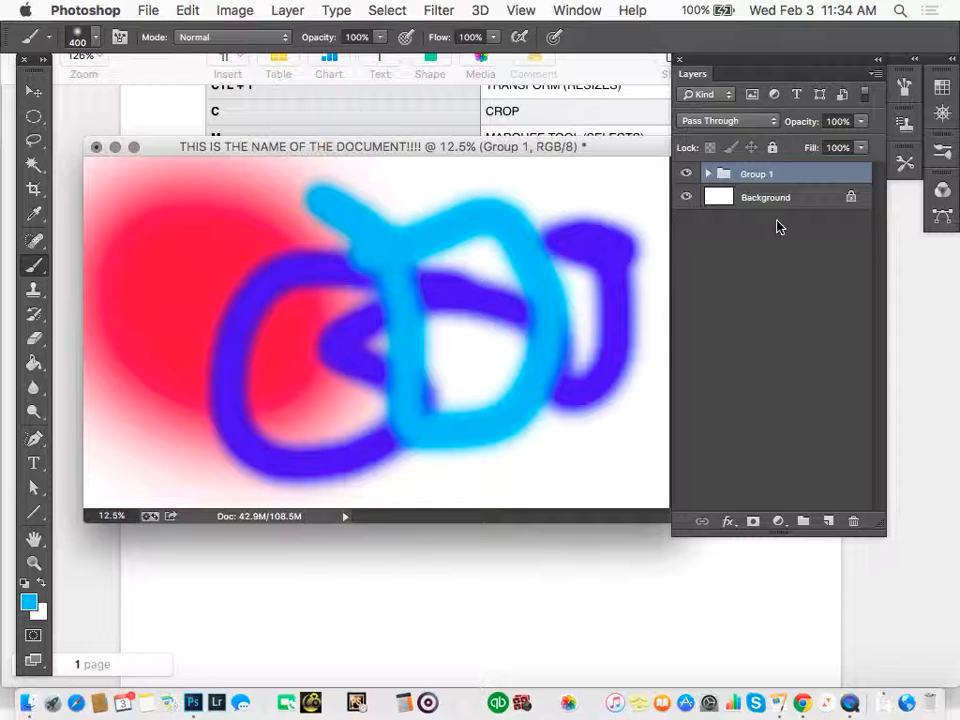
Expand Group 1, hide and show Layer 3, Layer 2 and the whole group to examine their visibility, and collapse the group.
click(708, 174)
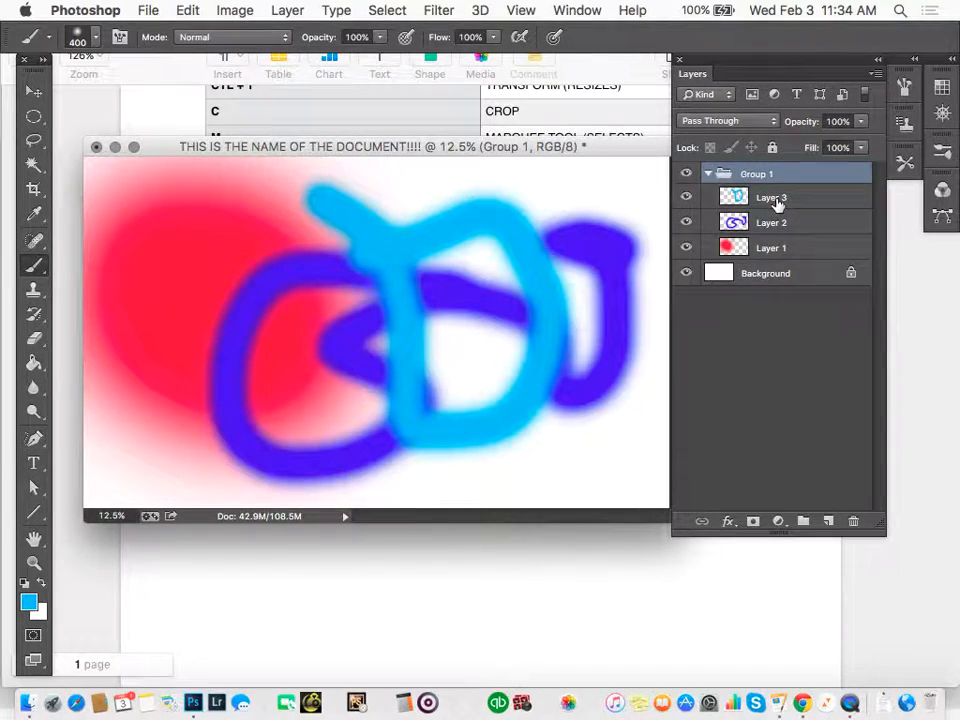
click(778, 203)
click(686, 199)
click(686, 199)
click(685, 224)
click(685, 224)
click(687, 175)
click(687, 175)
click(687, 175)
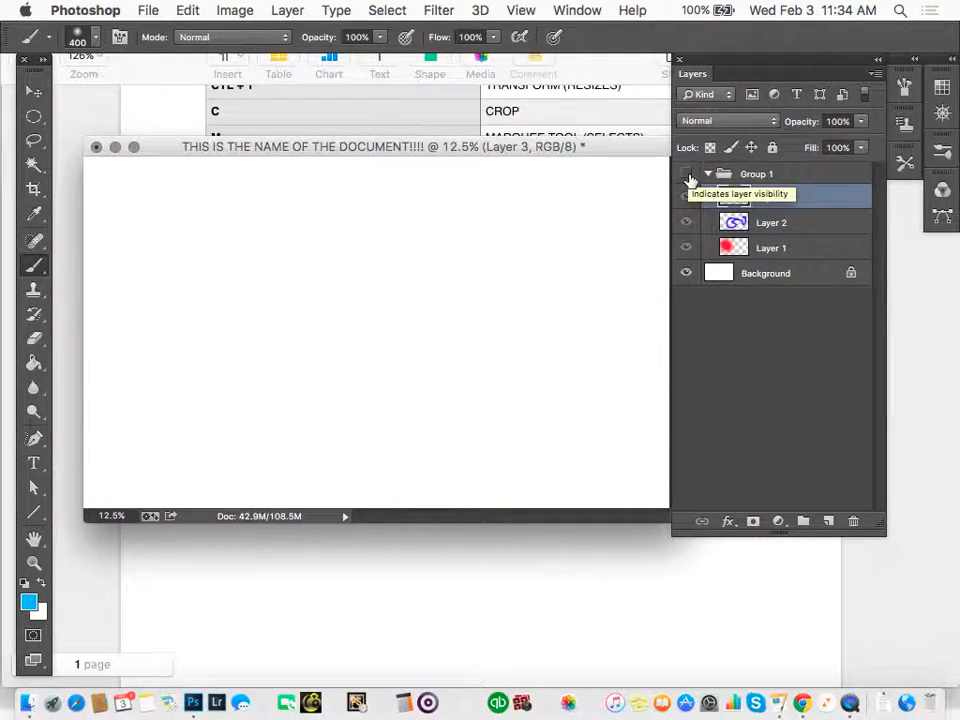
click(688, 176)
click(688, 176)
click(688, 176)
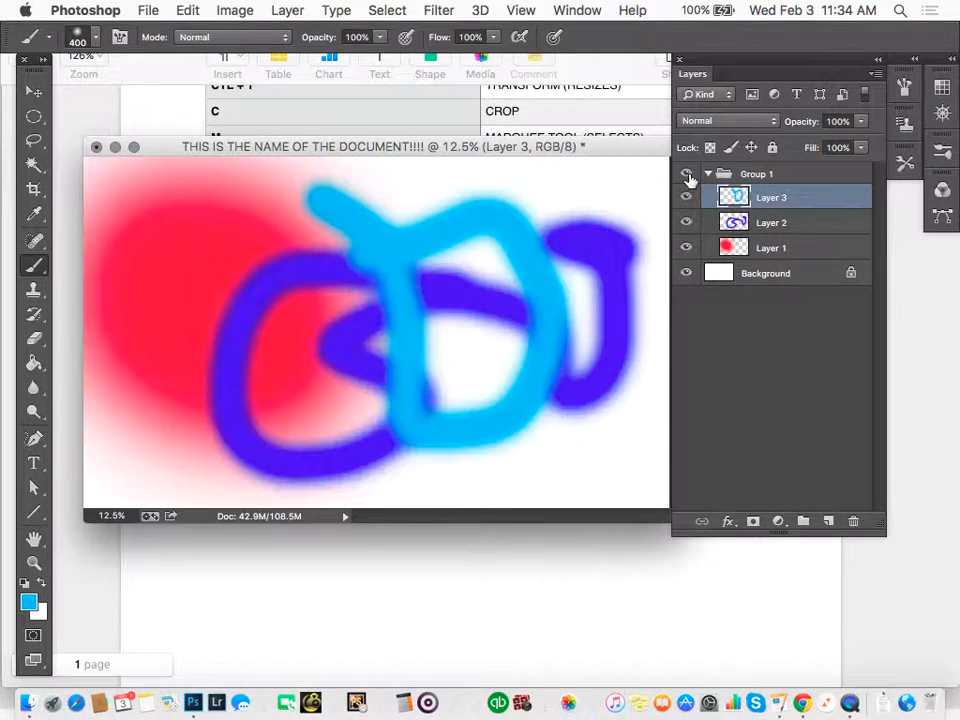
click(705, 175)
click(709, 175)
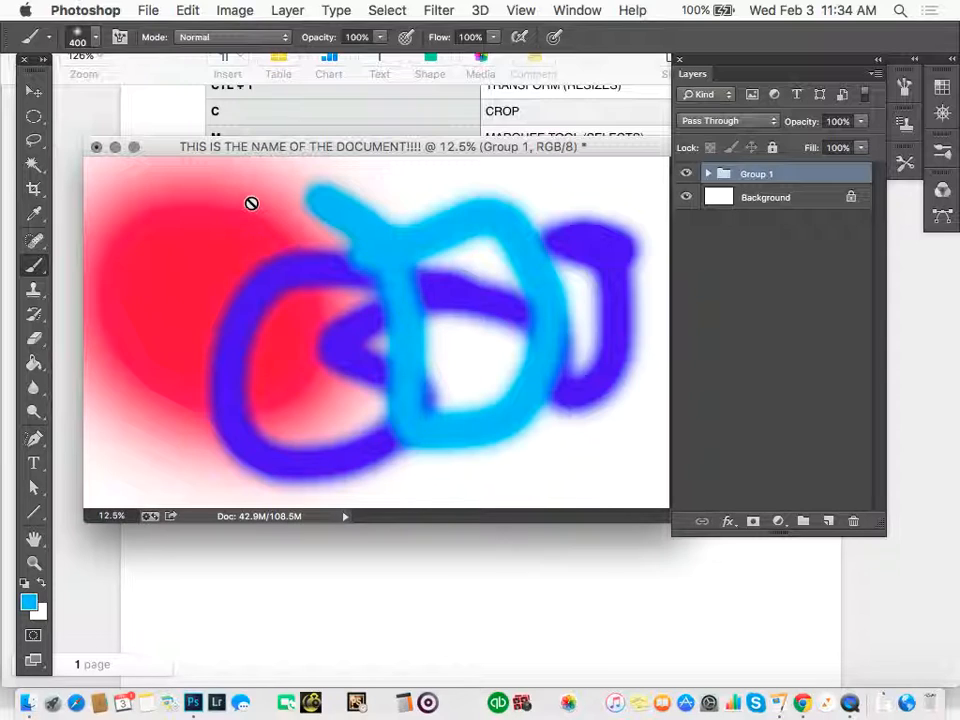
Select Layer 3 inside Group 1 and move its light blue D shape up and to the right on the canvas.
click(708, 174)
click(780, 199)
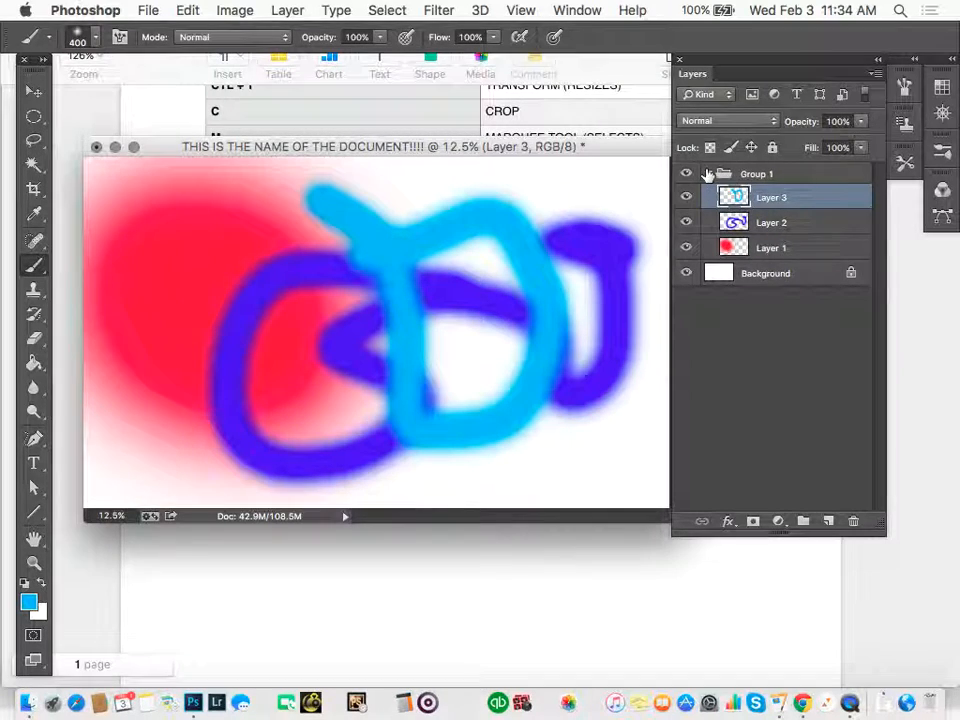
click(712, 174)
click(805, 197)
key(v)
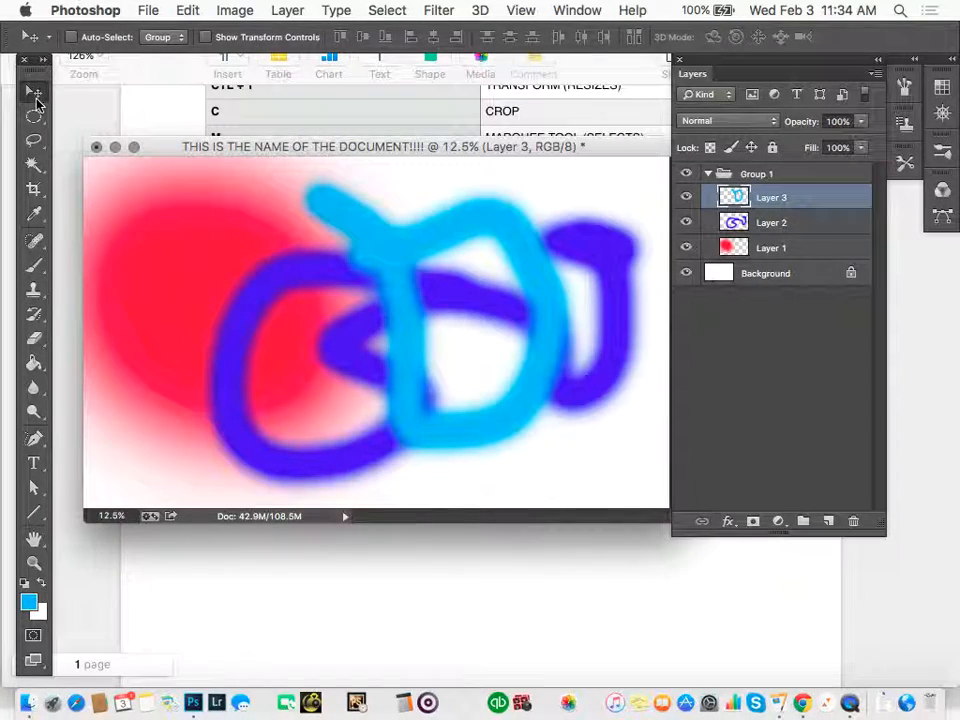
mouse_move(366, 242)
mouse_down()
mouse_move(214, 246)
mouse_move(388, 321)
mouse_move(172, 222)
mouse_move(432, 211)
mouse_up()
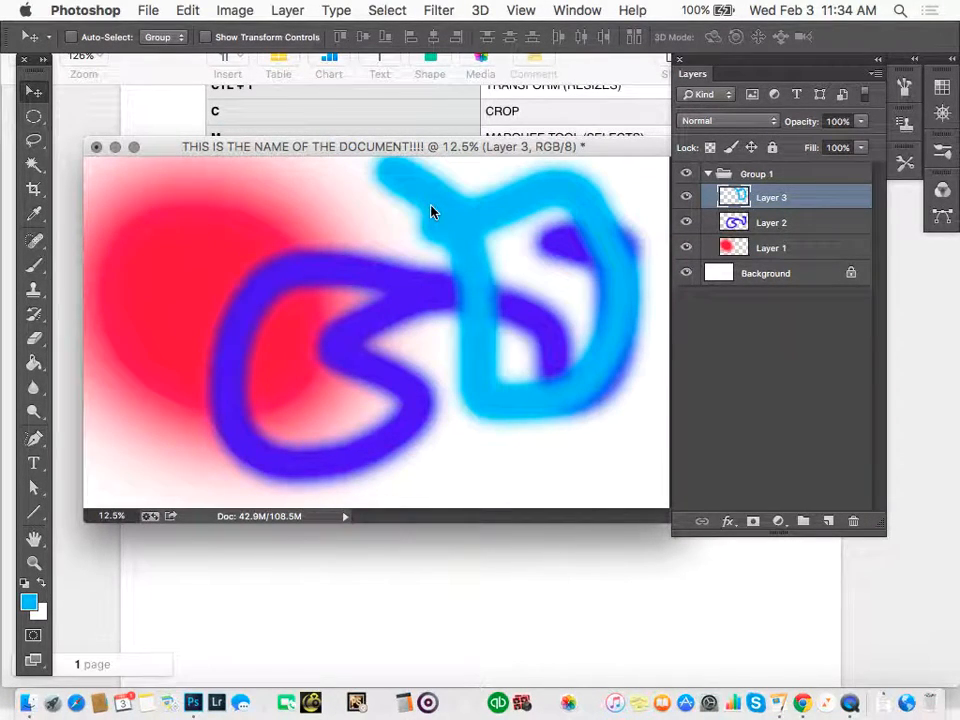
Make a large elliptical selection across the middle of the canvas, remove that area from Layer 3 and deselect.
key(m)
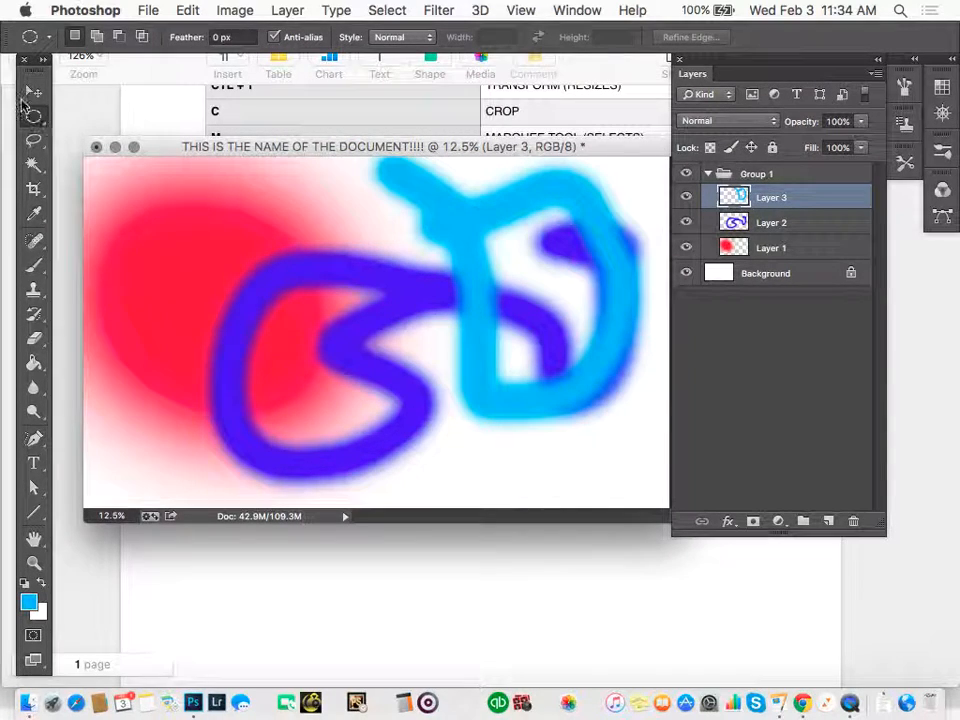
drag(184, 206, 561, 457)
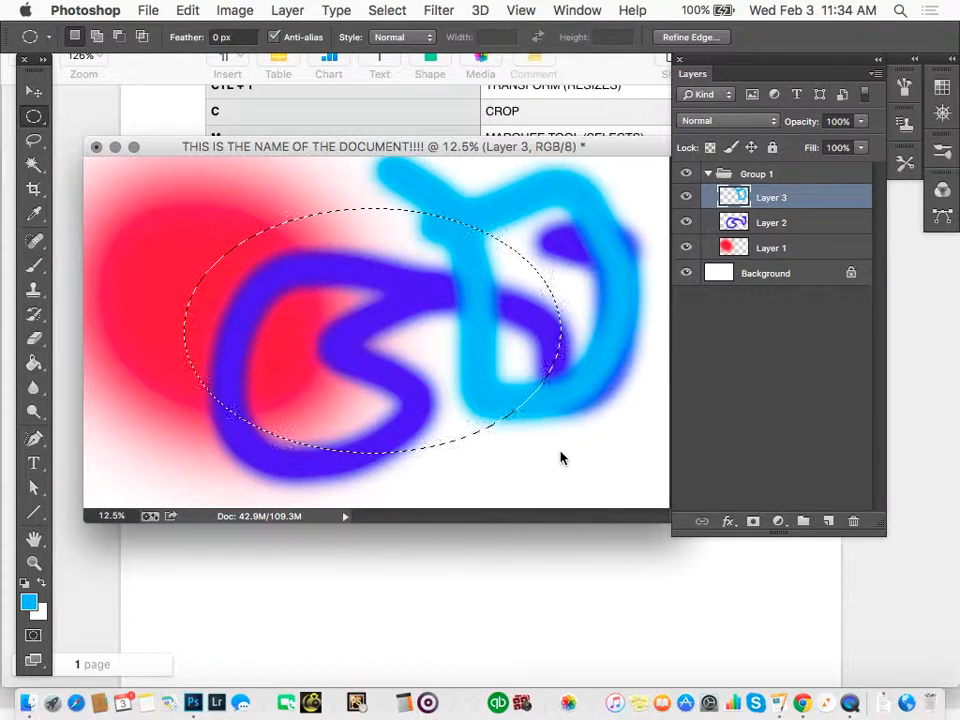
key(BackSpace)
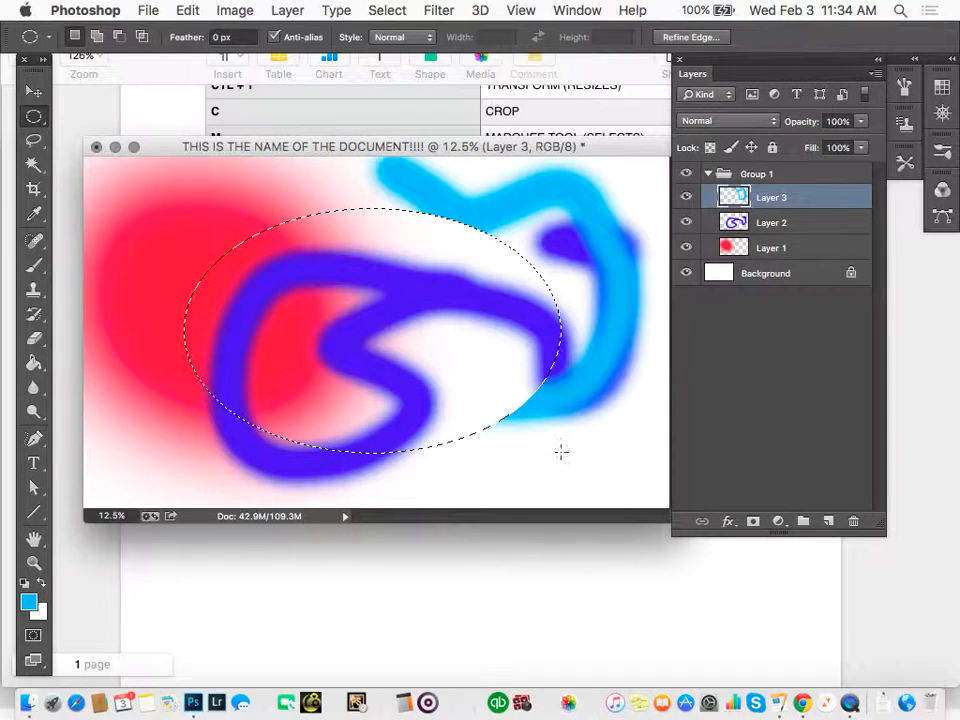
key(super+z)
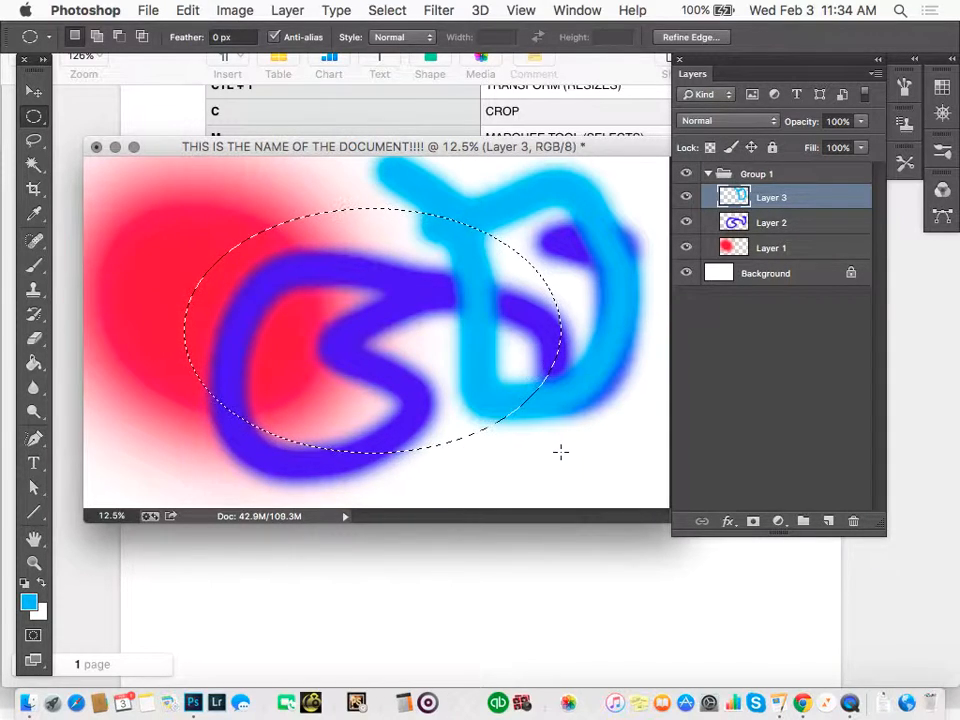
key(BackSpace)
key(super+d)
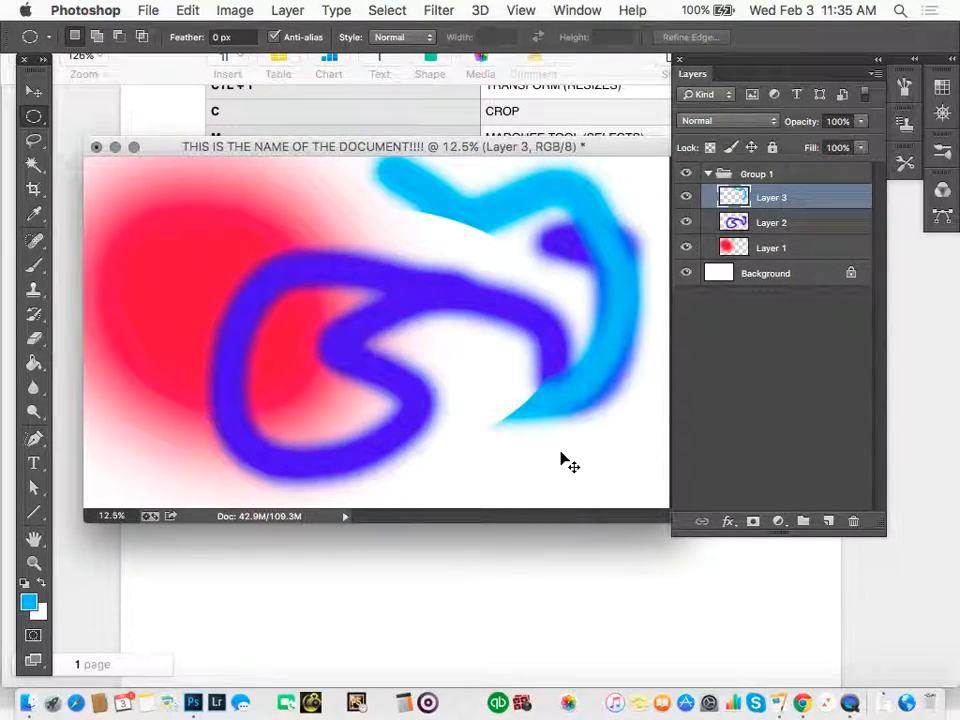
Paste the cut light blue piece as a new layer and move it up and left over the red area.
key(super+v)
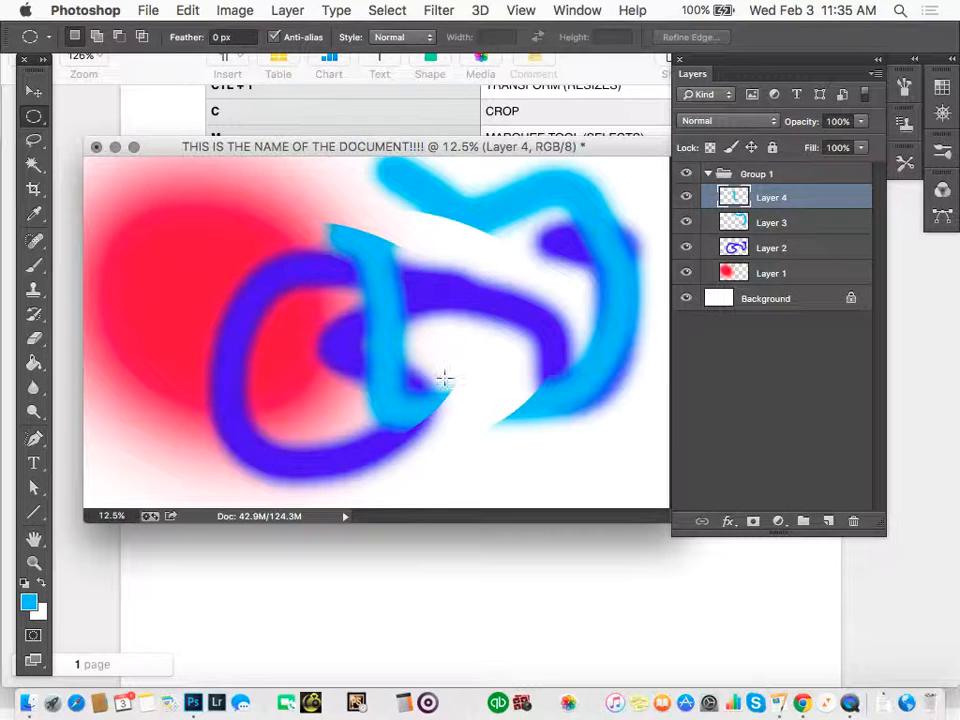
key(v)
mouse_move(420, 336)
mouse_down()
mouse_move(347, 397)
mouse_move(455, 300)
mouse_move(225, 354)
mouse_move(358, 320)
mouse_up()
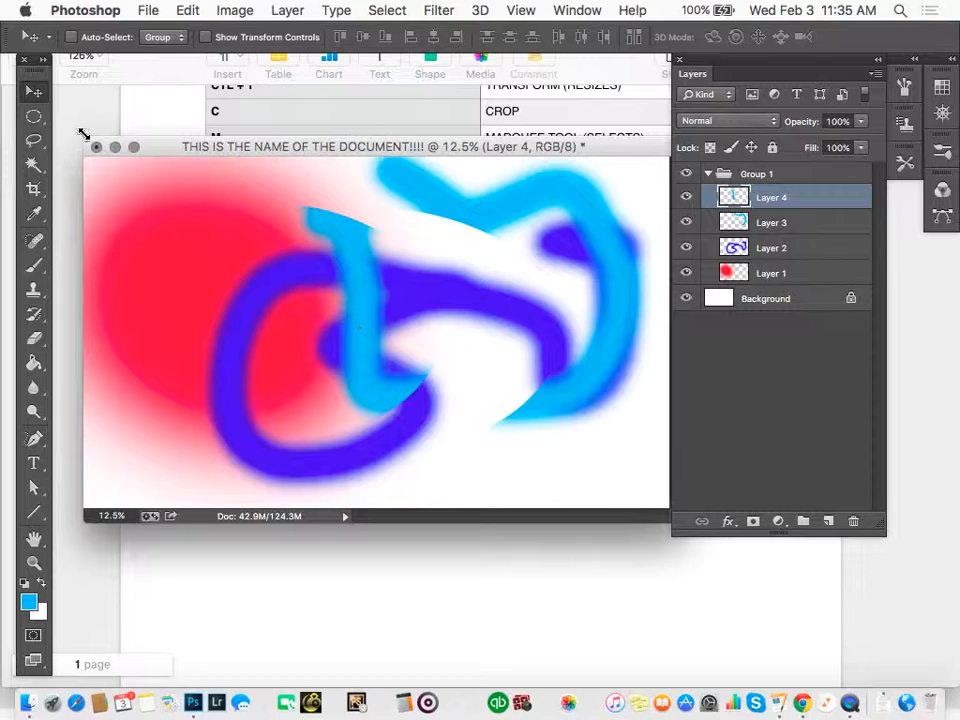
Switch to the Rectangular Marquee tool, draw two trial selections over the artwork and clear each of them.
click(33, 119)
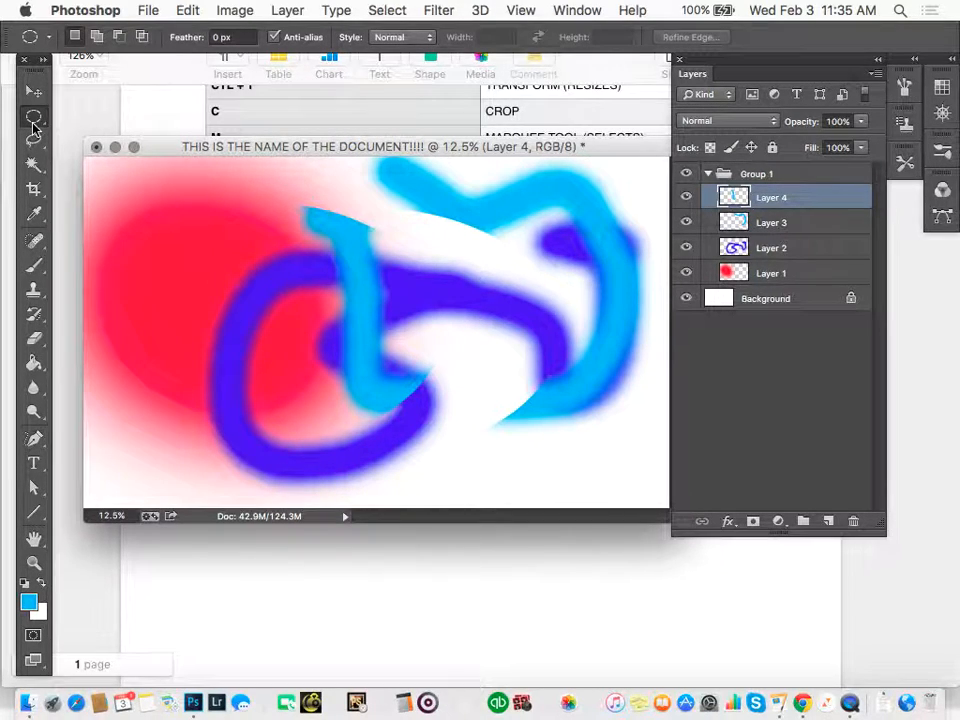
click(33, 124)
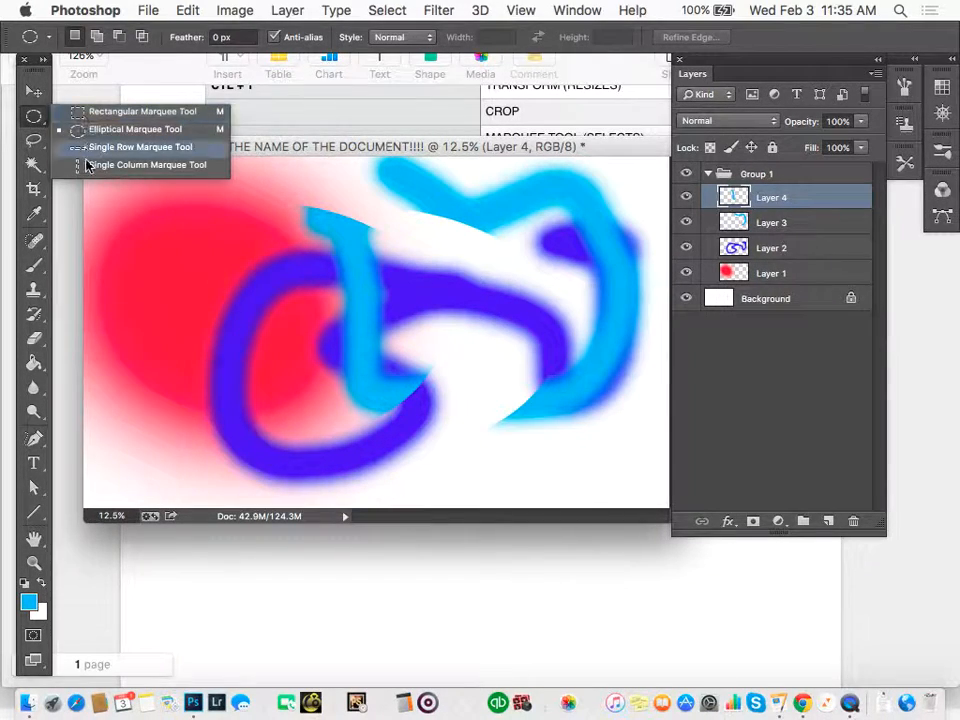
click(110, 111)
drag(181, 234, 453, 411)
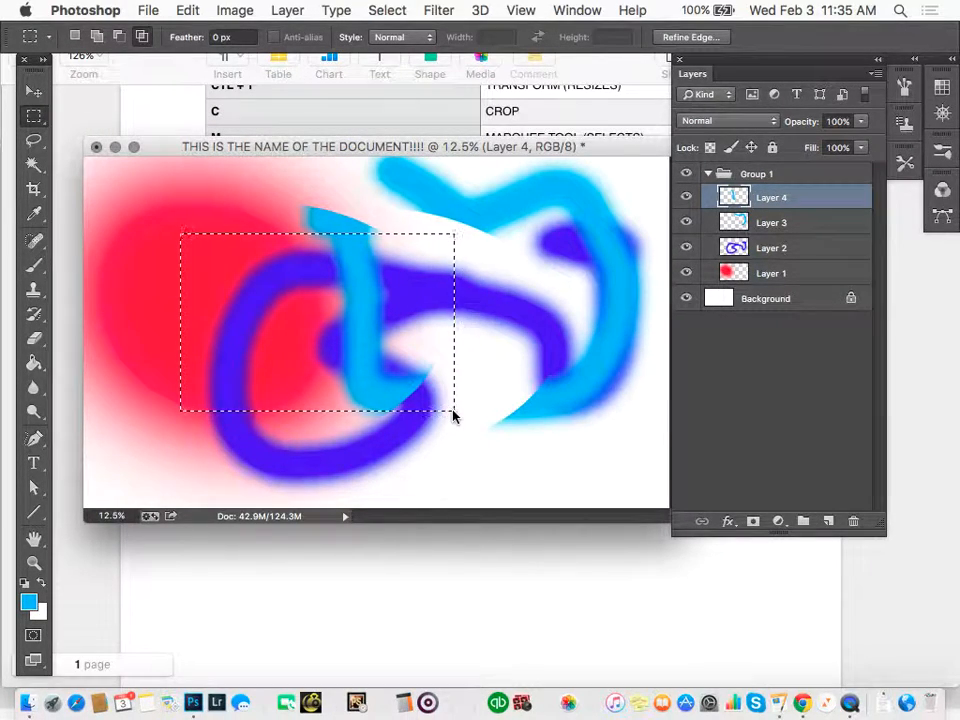
click(431, 322)
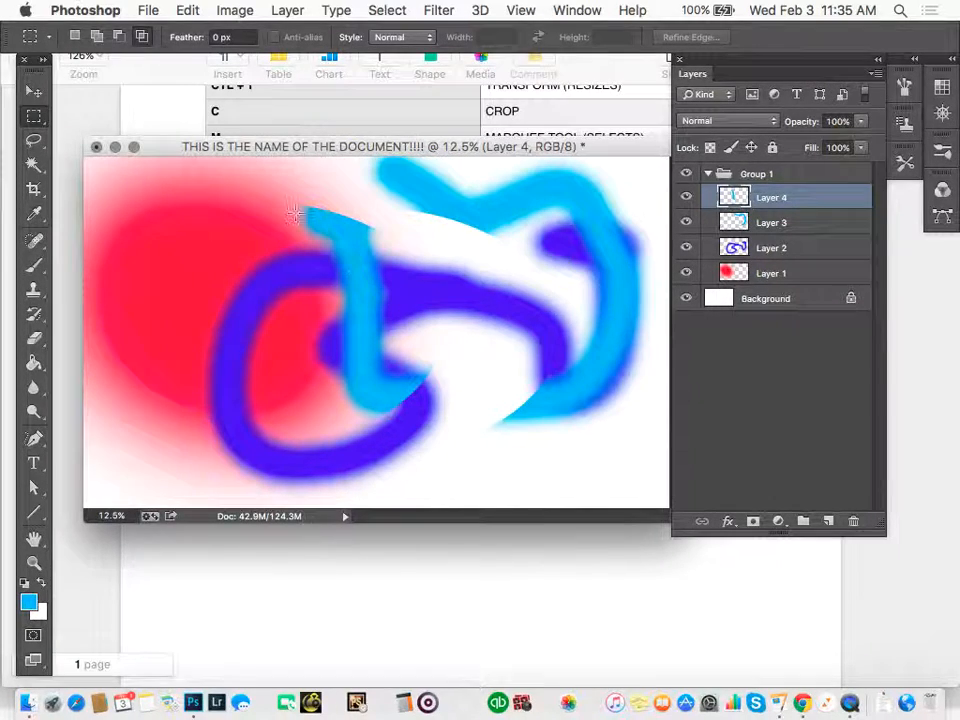
drag(192, 185, 604, 471)
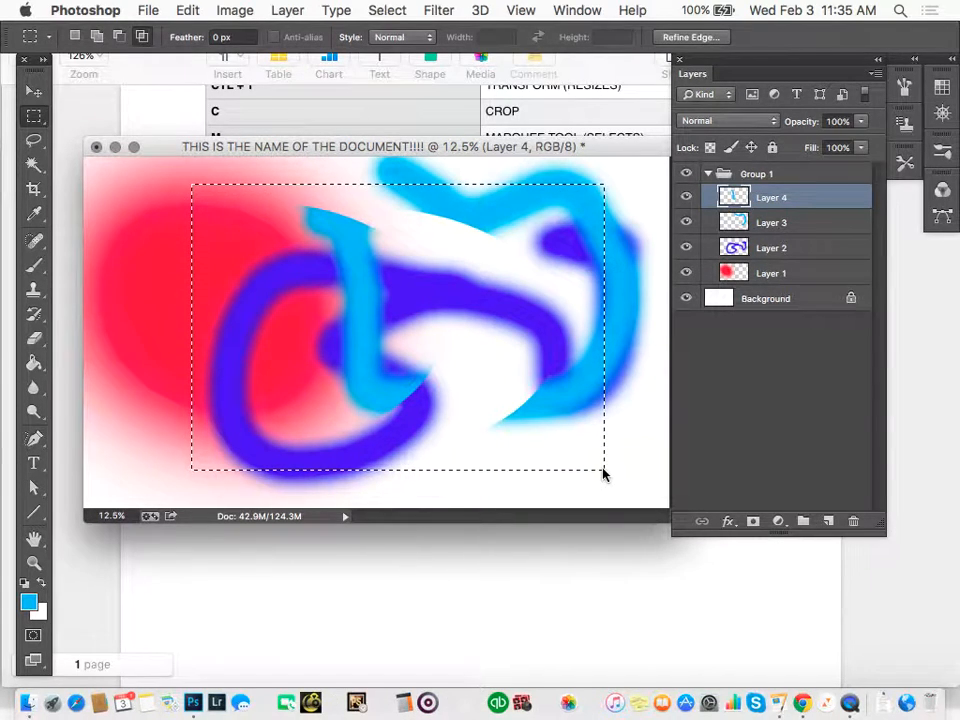
click(603, 468)
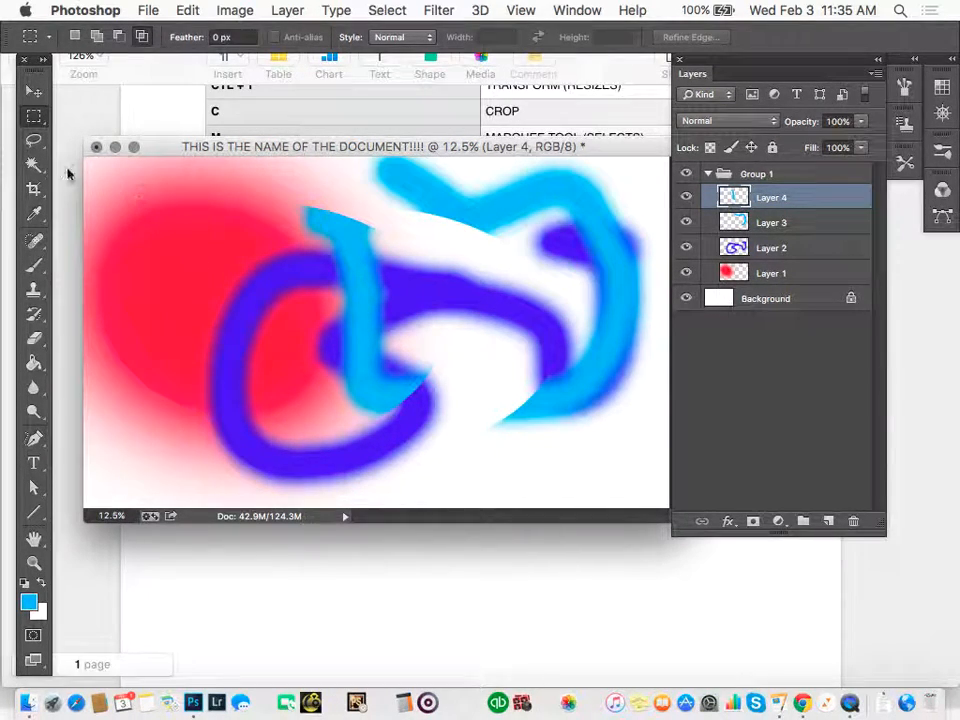
Crop the canvas inward from its upper-left corner, keeping the lower-right part of the artwork.
click(32, 192)
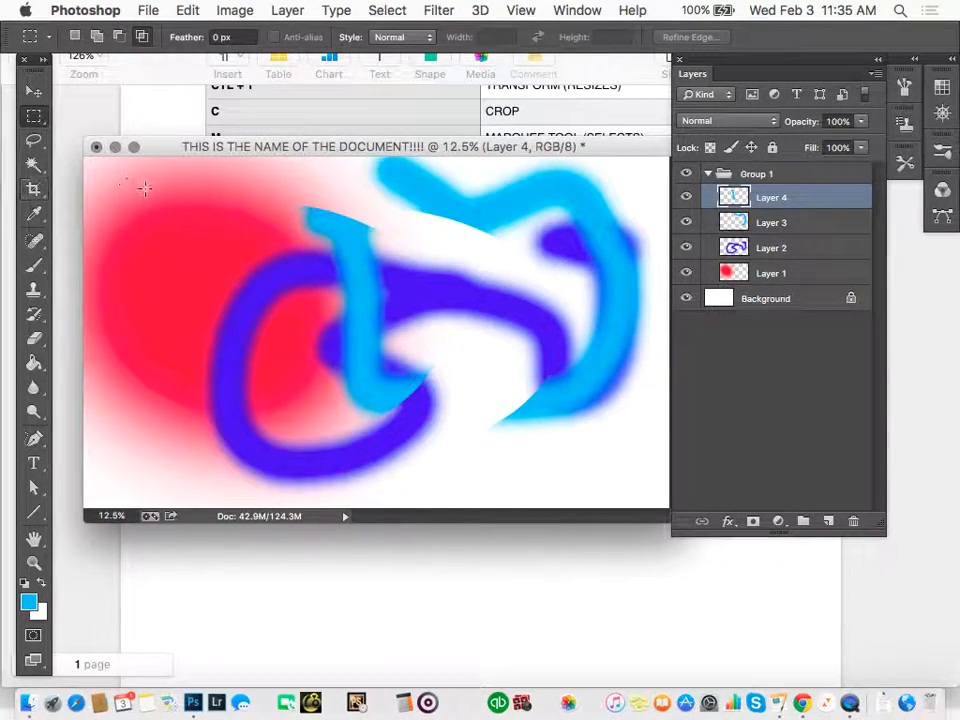
drag(87, 165, 224, 216)
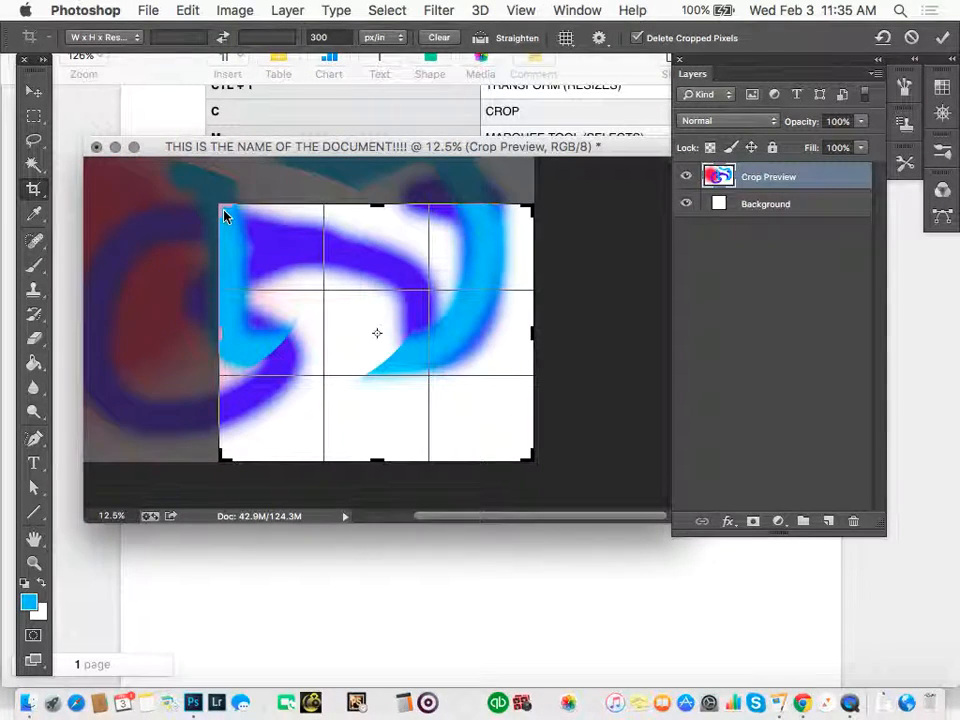
key(Return)
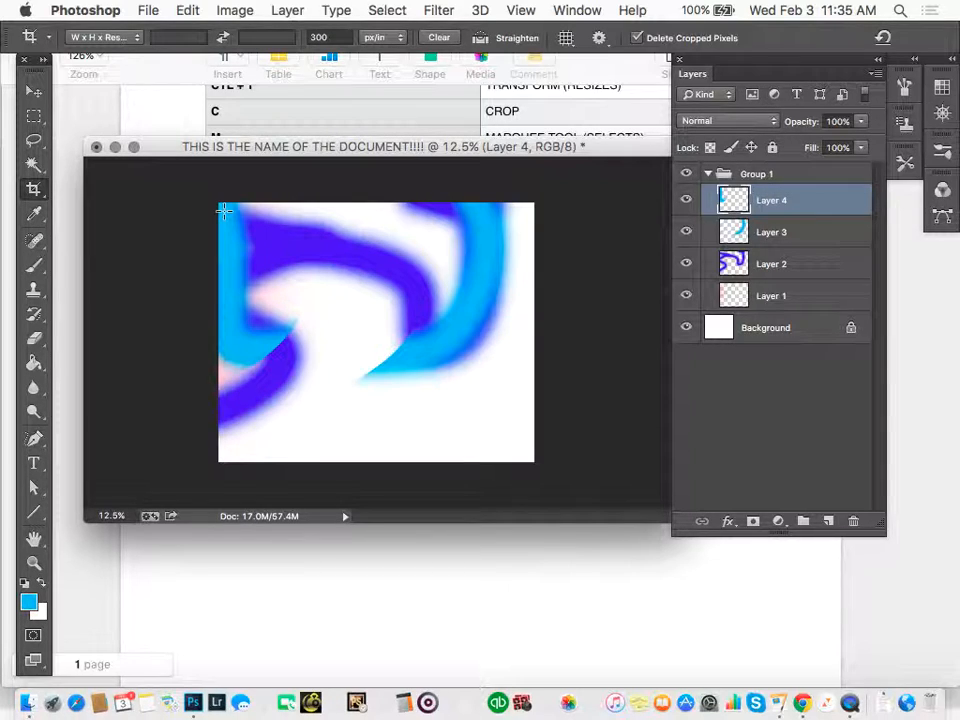
Clone the dark blue stroke on Layer 2 with a 700 px Clone Stamp, stamping copies into the white area below it.
key(b)
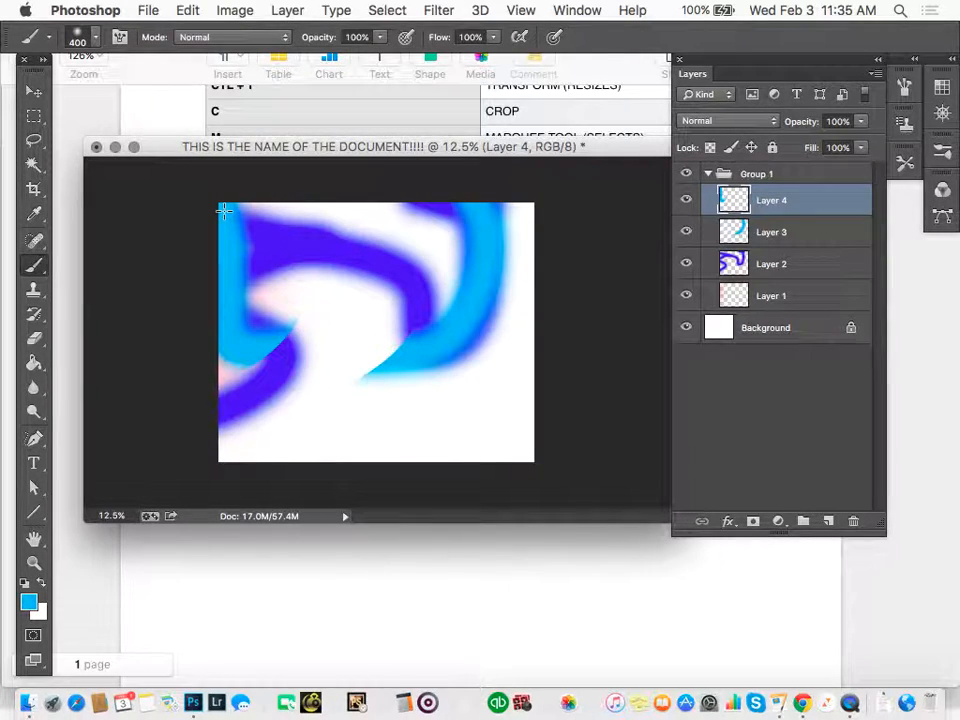
key(s)
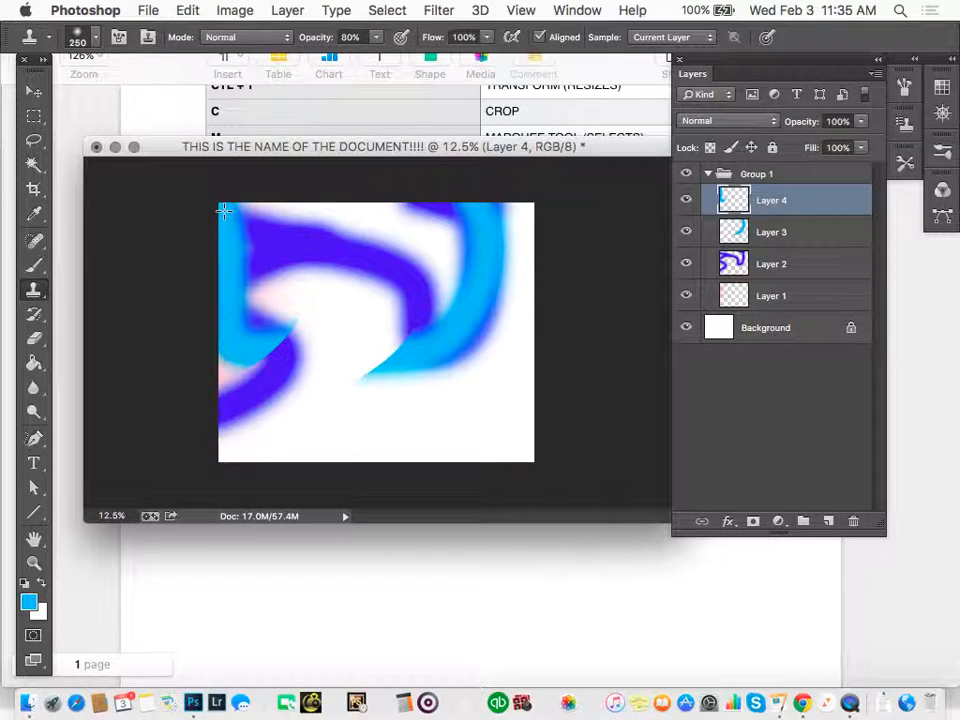
click(760, 264)
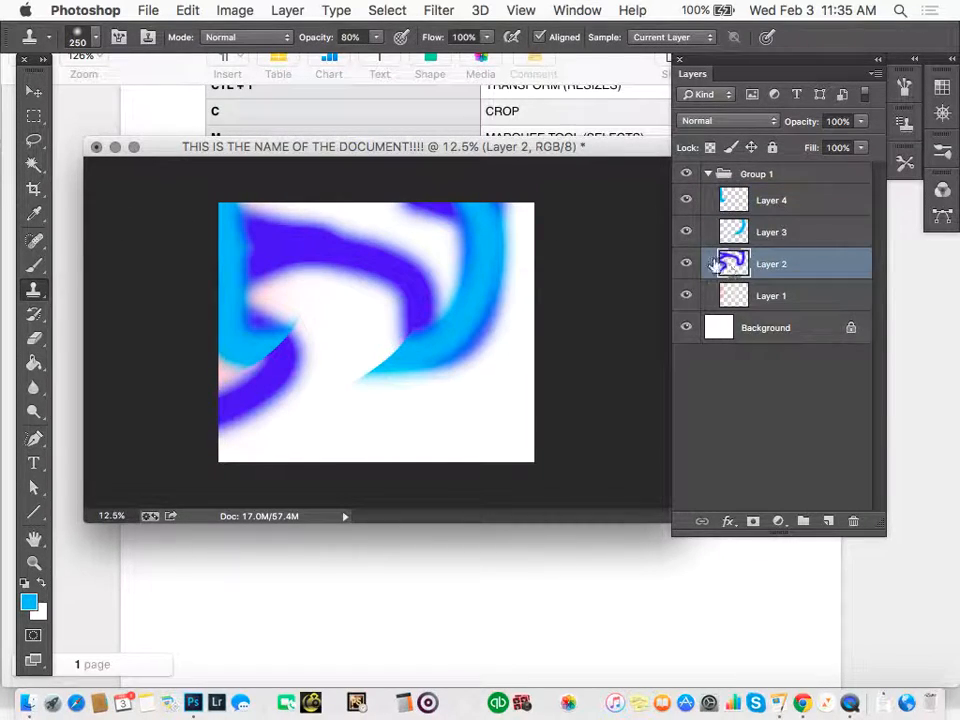
click(35, 289)
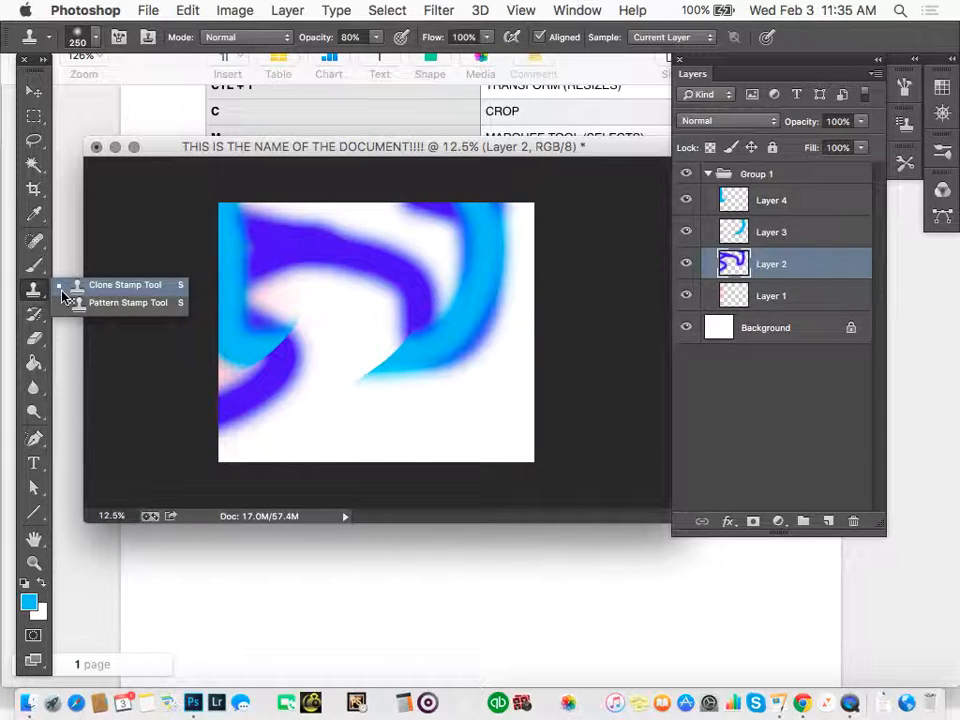
click(62, 289)
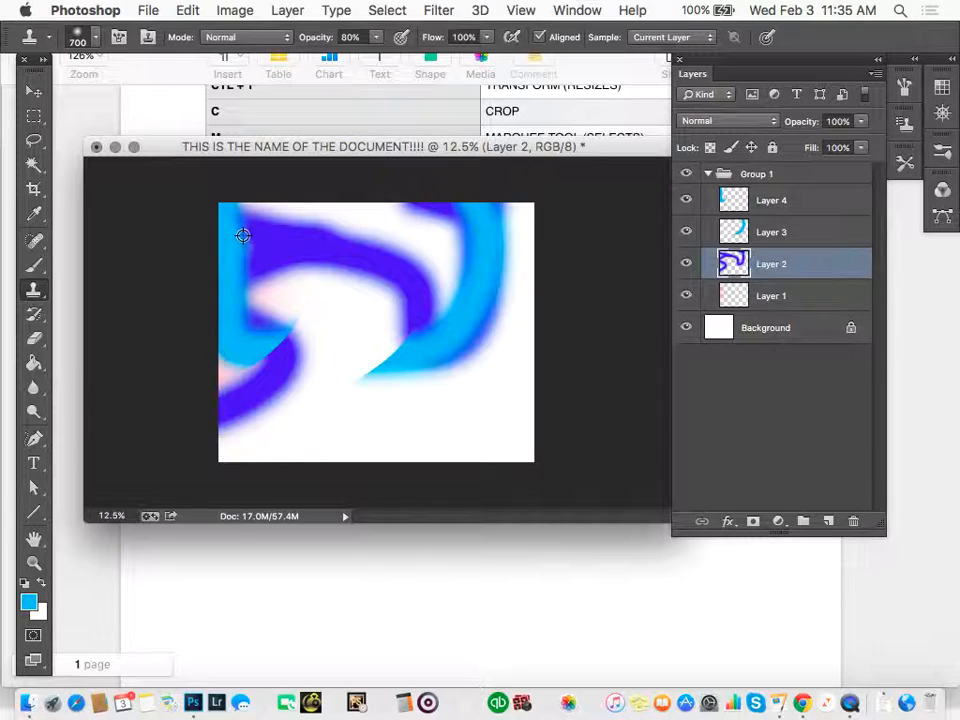
alt+click(249, 247)
click(314, 296)
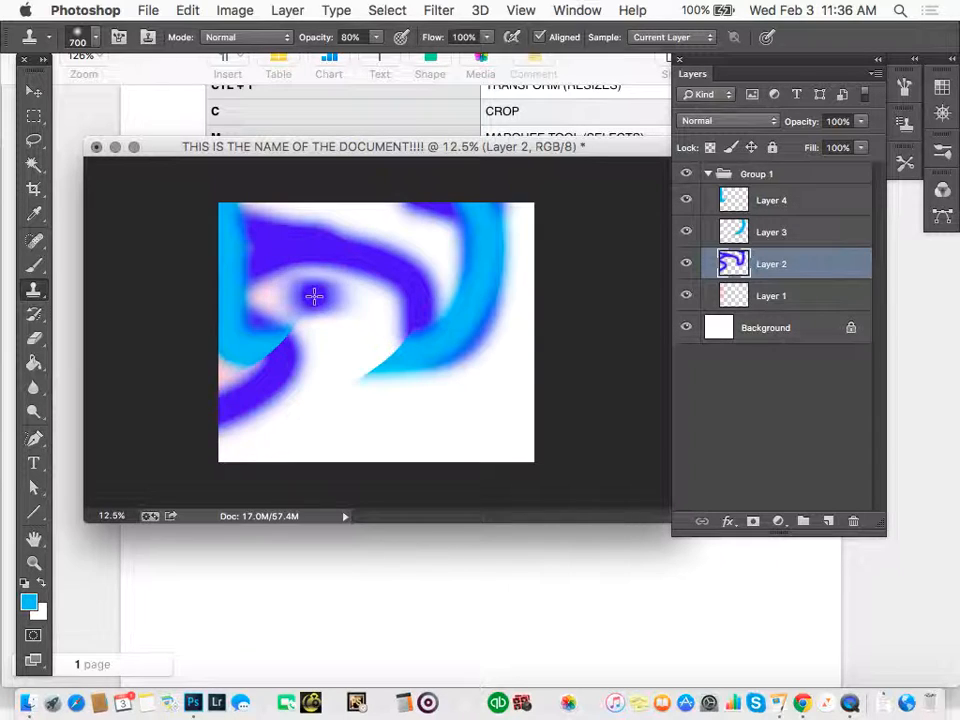
click(314, 296)
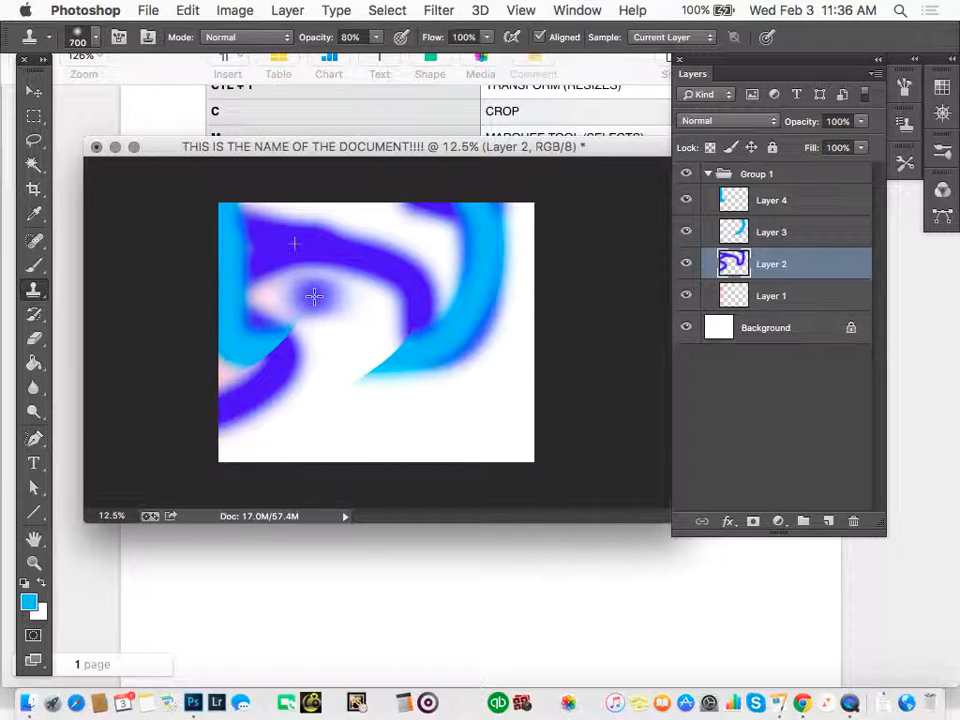
click(333, 372)
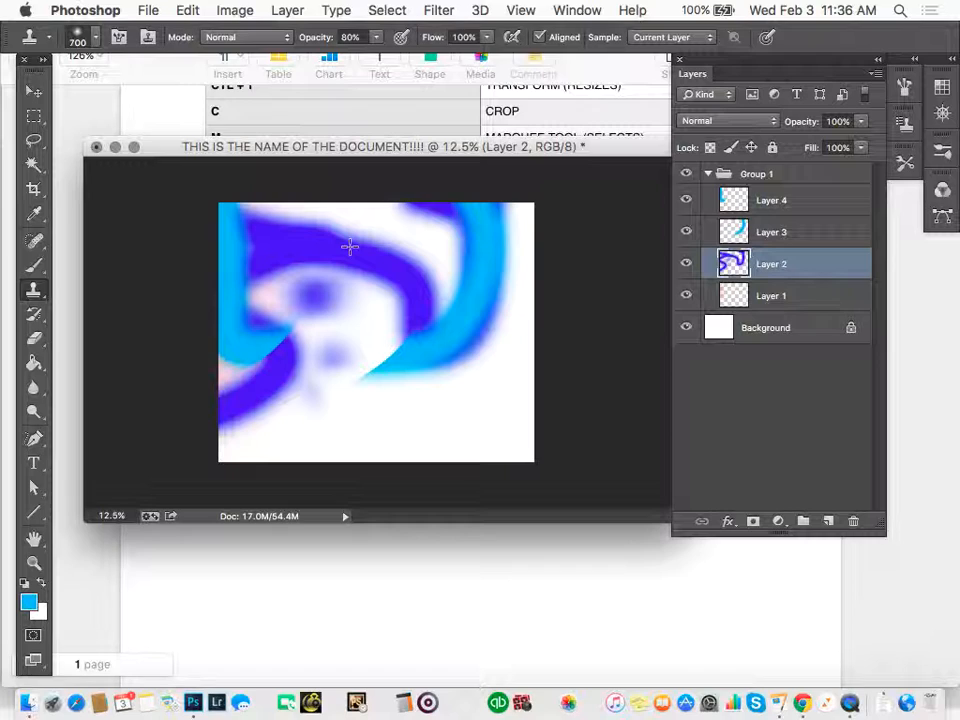
Erase scribbled and wavy lines through the dark blue stroke on Layer 2 with the Eraser, enlarging its brush.
key(e)
mouse_move(304, 232)
mouse_down()
mouse_move(375, 305)
mouse_move(511, 265)
mouse_move(380, 253)
mouse_move(279, 292)
mouse_move(282, 248)
mouse_move(272, 258)
mouse_move(352, 237)
mouse_move(426, 313)
mouse_up()
key(bracketright)
key(bracketright)
Choose the Paint Bucket tool and add a new empty layer above Layer 4.
key(g)
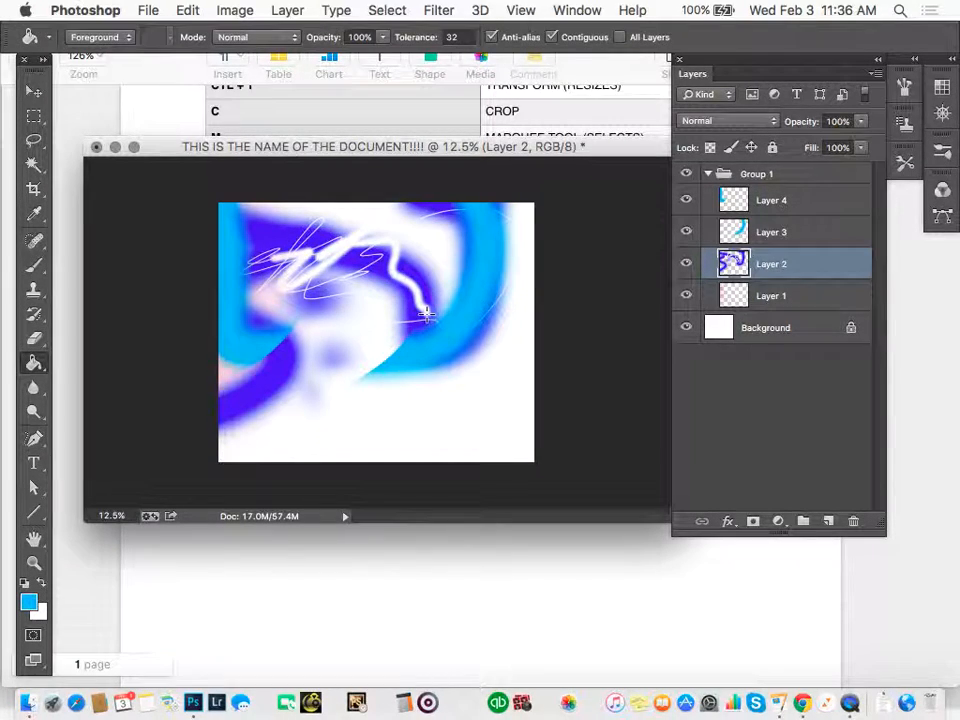
right_click(36, 363)
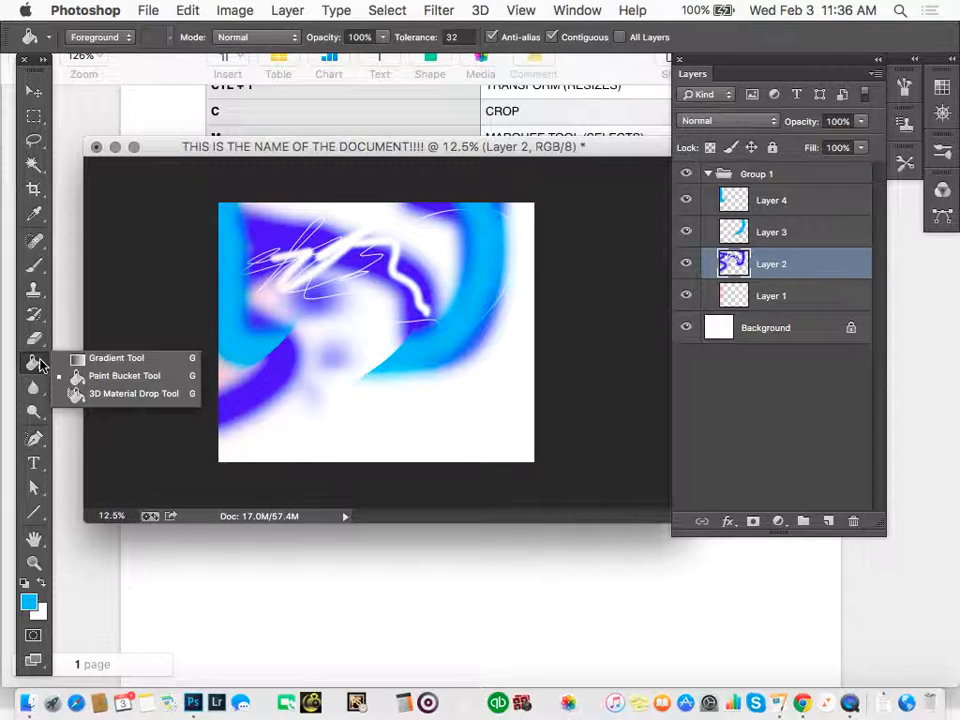
click(131, 375)
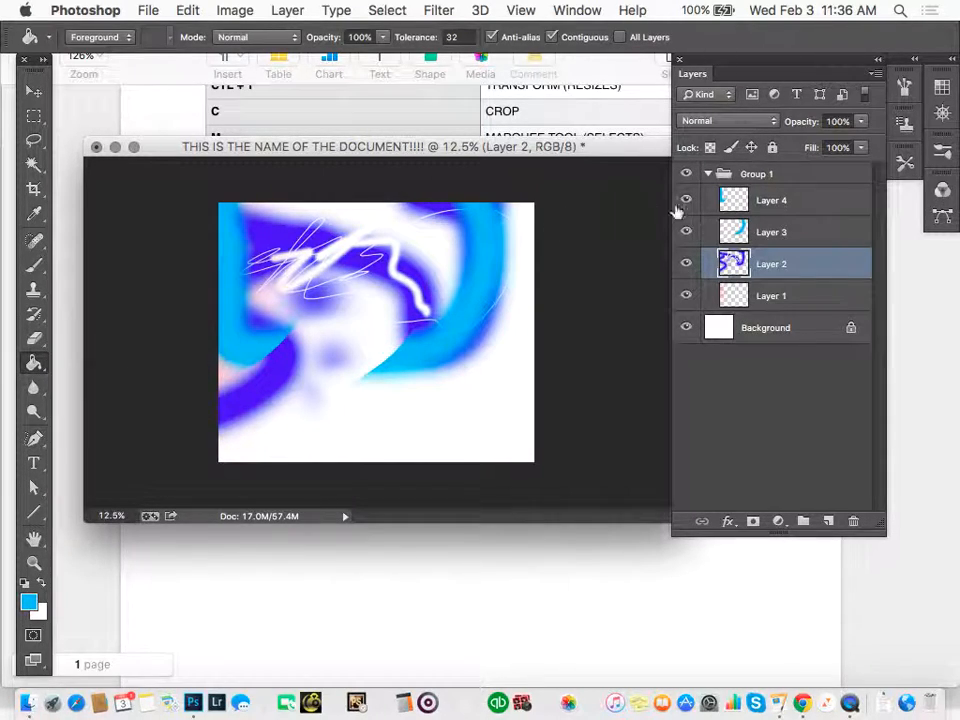
click(785, 200)
click(828, 521)
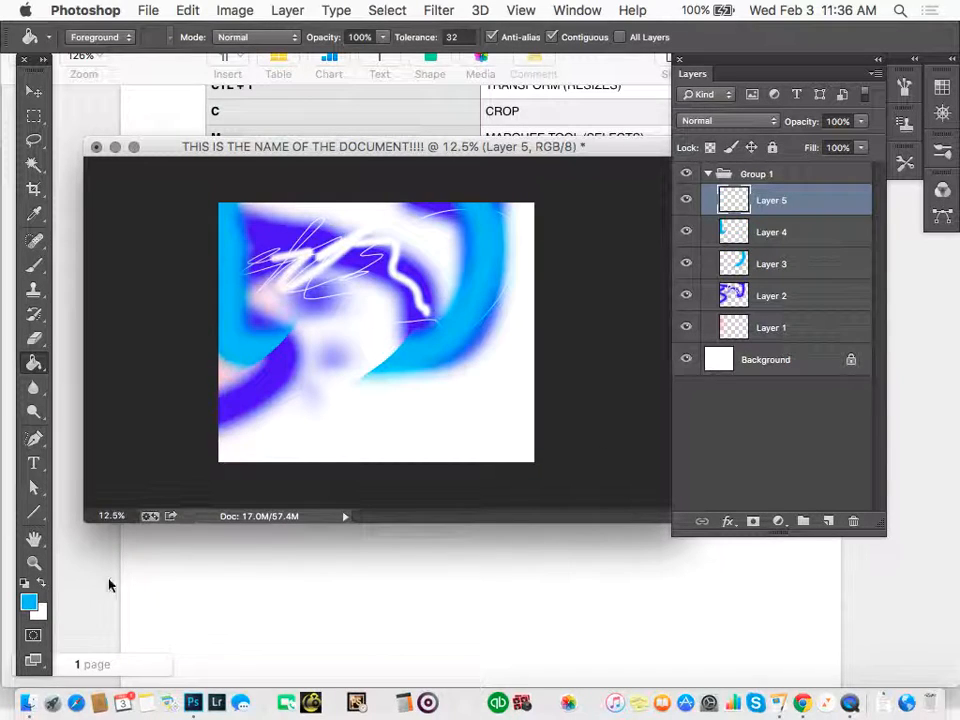
Fill Layer 5 with lime green using the Paint Bucket and move the layer below Layer 1.
click(29, 601)
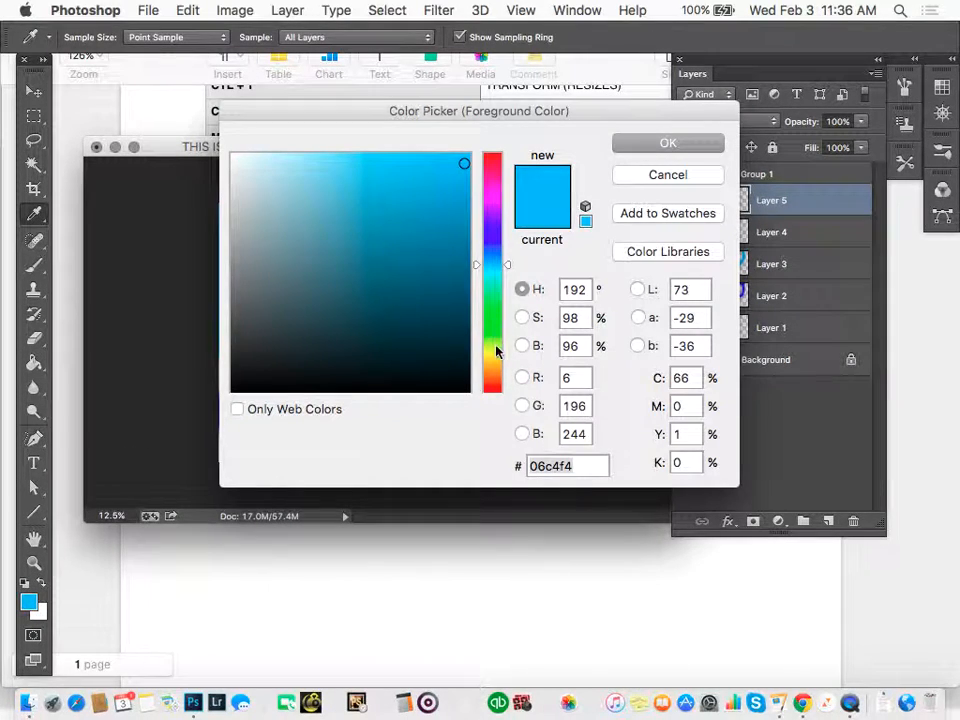
click(497, 349)
key(Return)
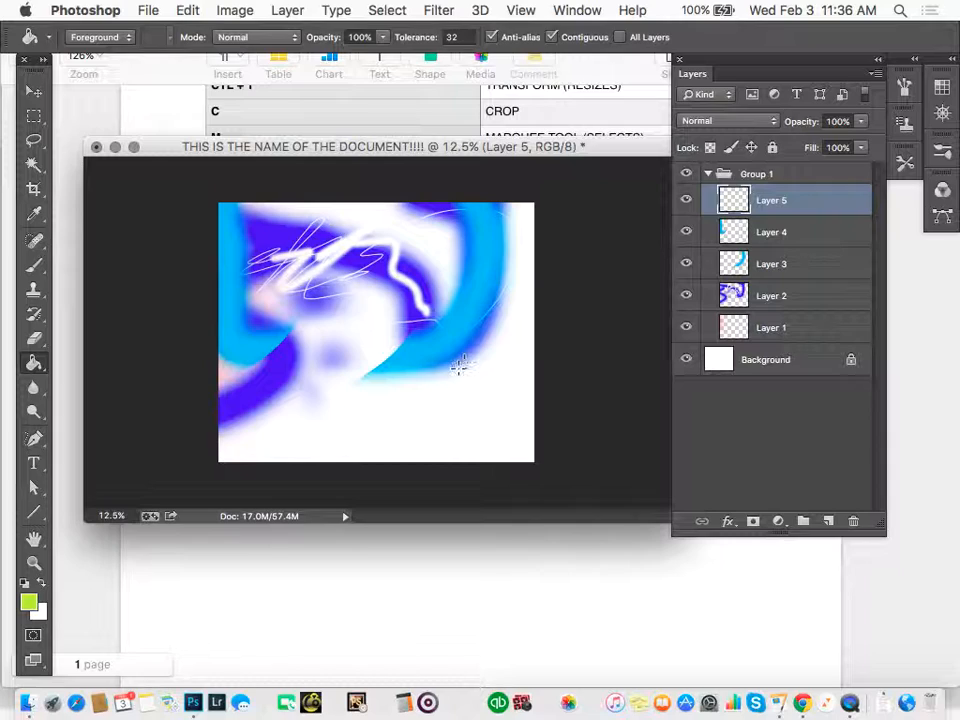
click(458, 369)
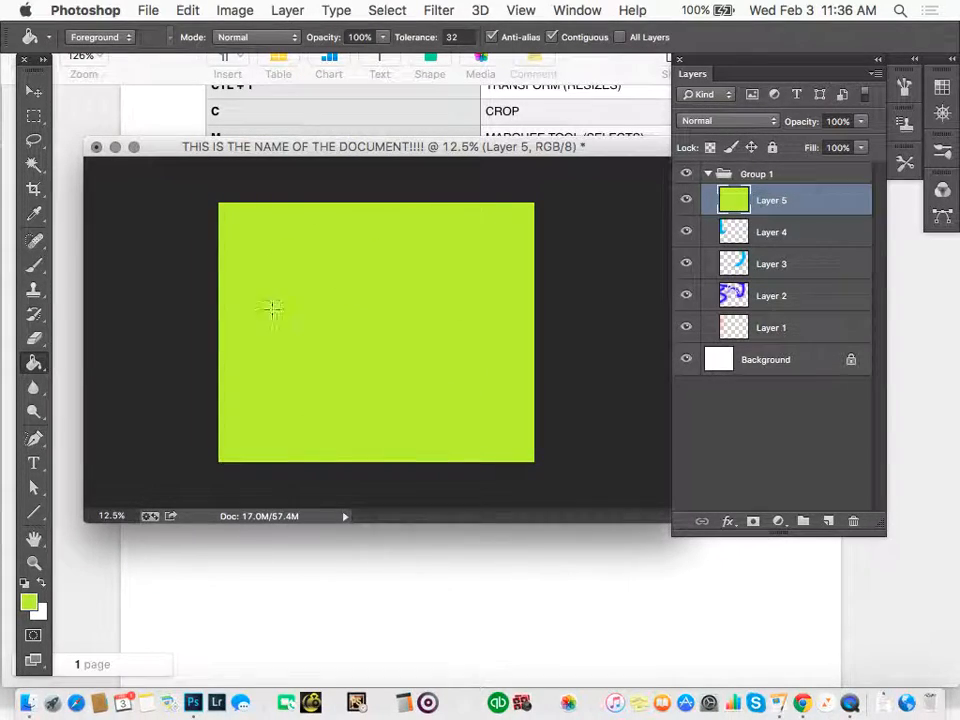
drag(826, 200, 833, 340)
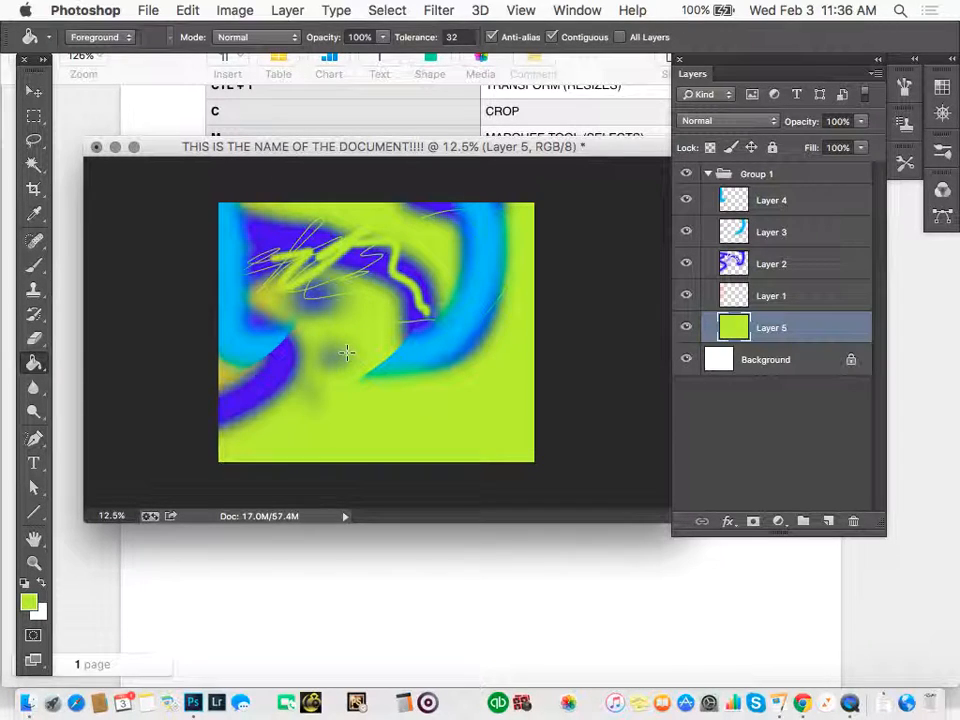
Create a text box covering most of the canvas above Layer 5 and set its text size to 100 pt.
key(t)
drag(218, 222, 525, 468)
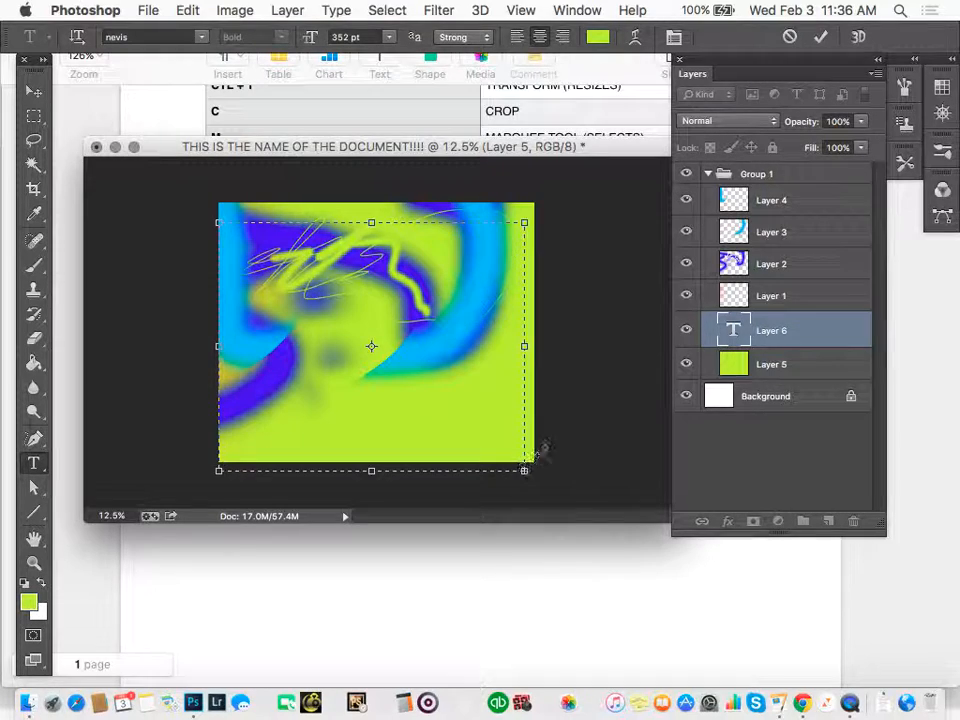
key(super+a)
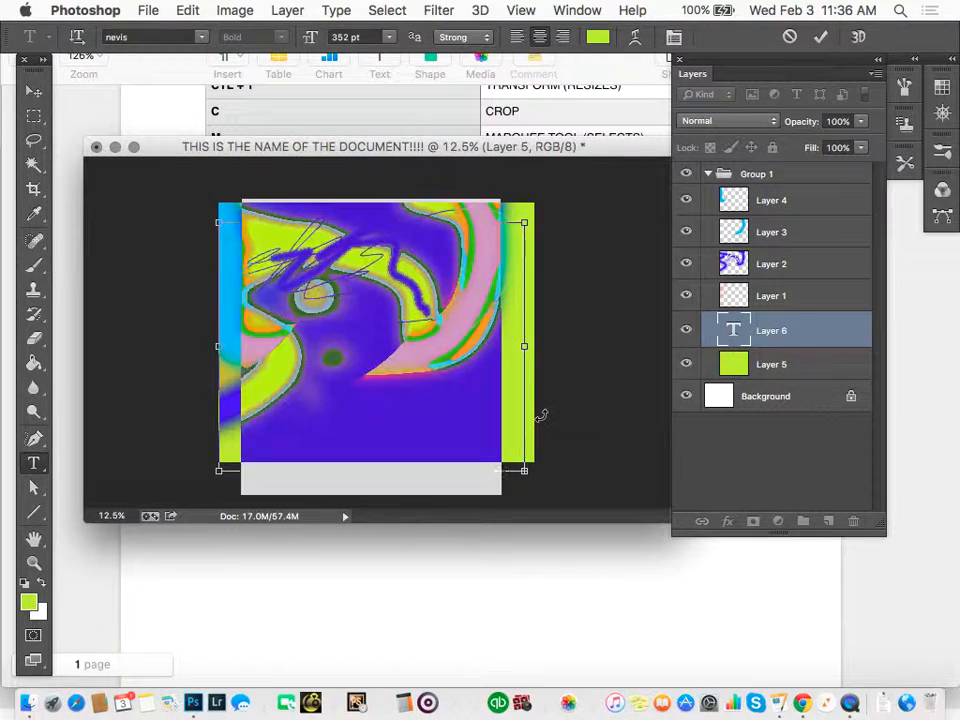
click(341, 37)
text(1000)
key(Return)
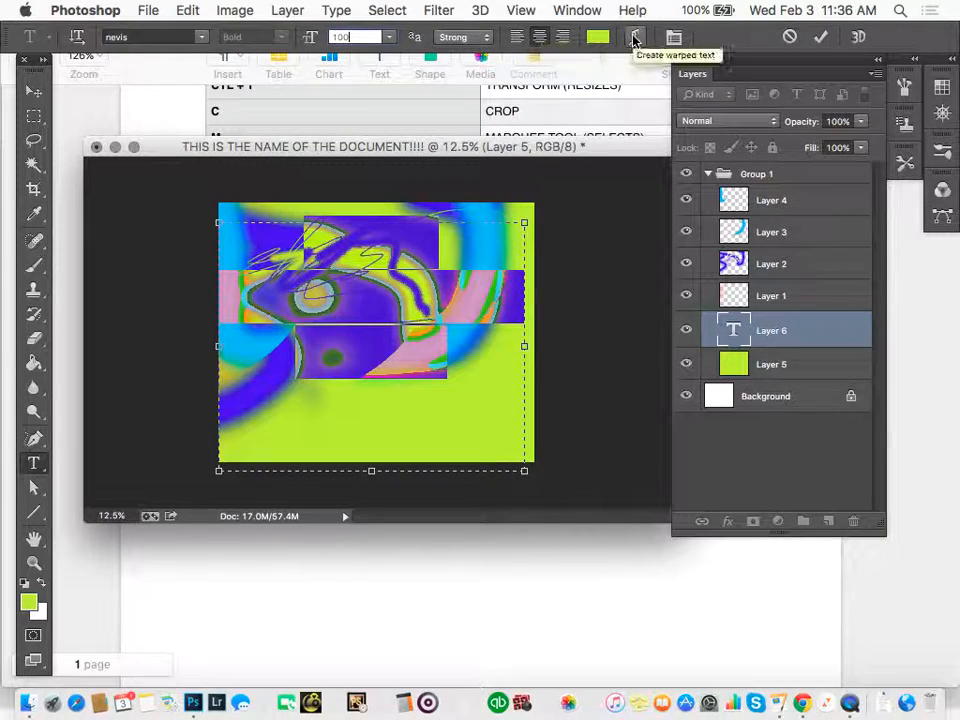
Set the text color to red f40611, replace the placeholder text with "YAY!!!!", and select Layer 3.
click(597, 37)
click(495, 157)
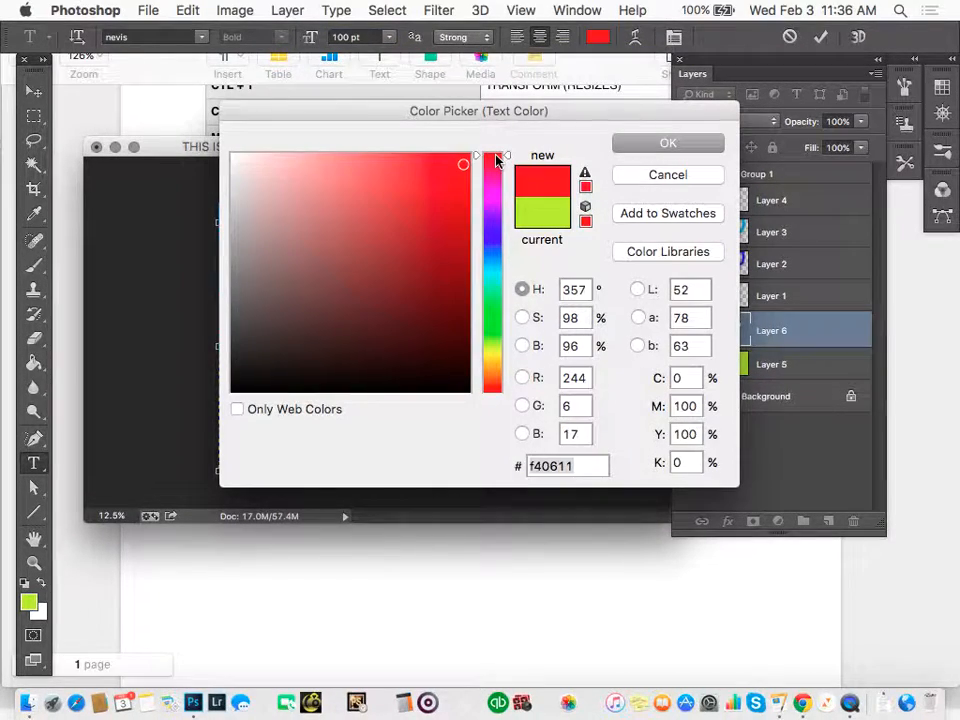
key(Return)
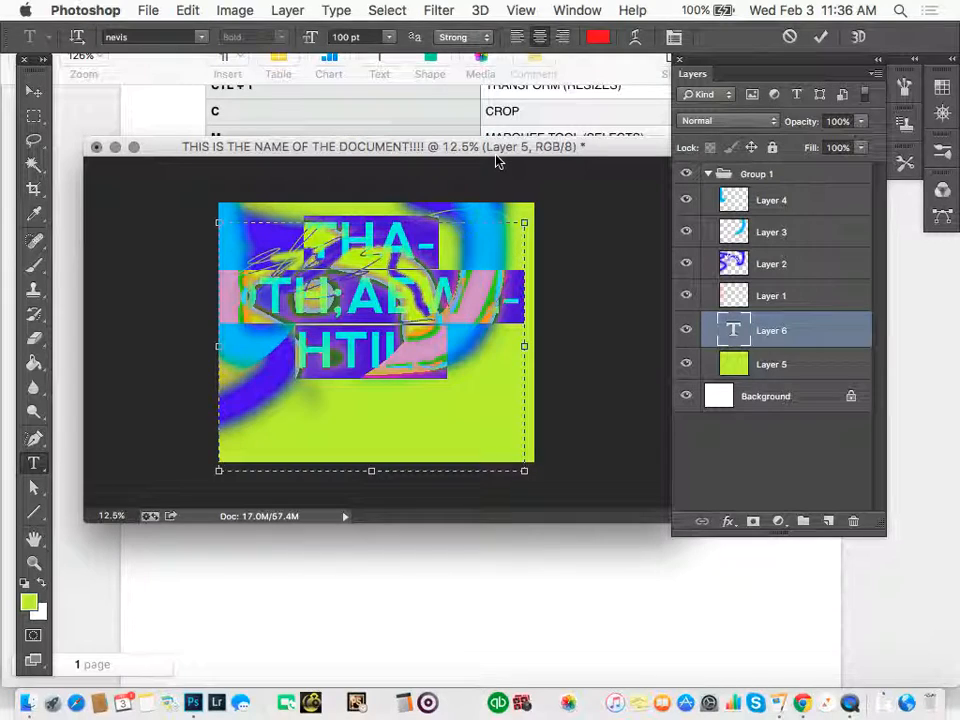
text(YAY!!!!)
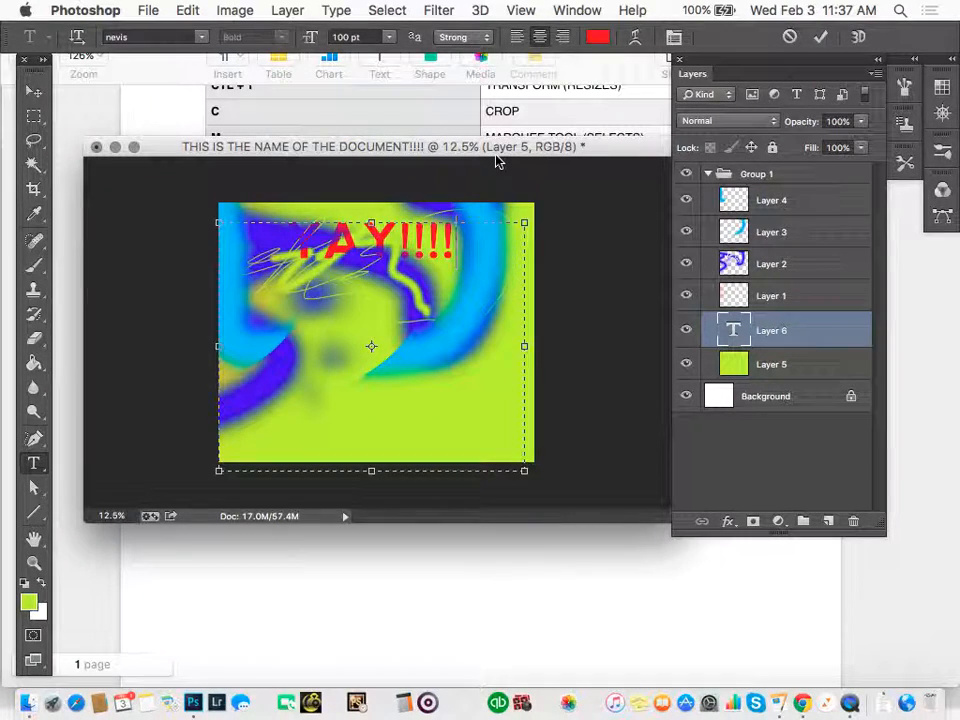
click(780, 240)
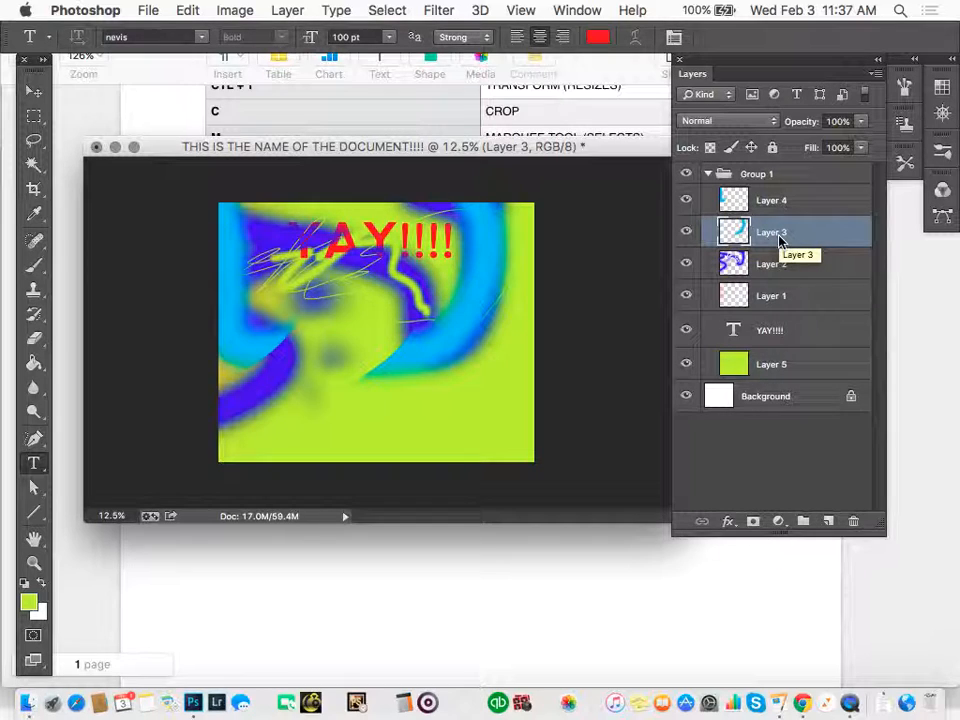
Draw a rounded rectangle about 441 by 232 px on a new layer above Layer 3, just below the YAY!!!! text.
click(31, 515)
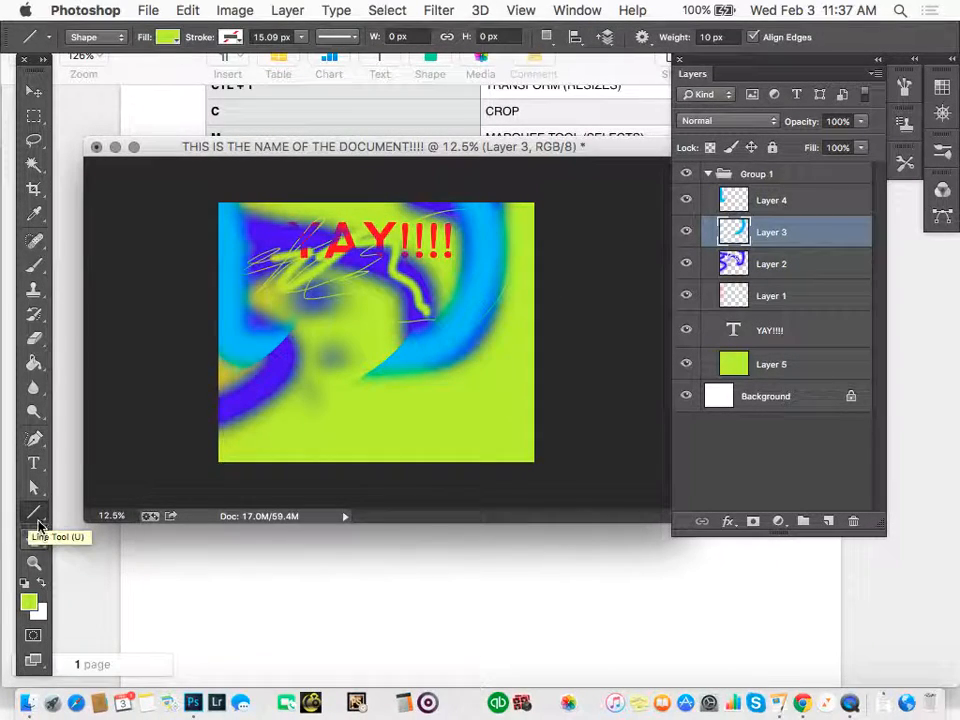
drag(35, 517, 88, 526)
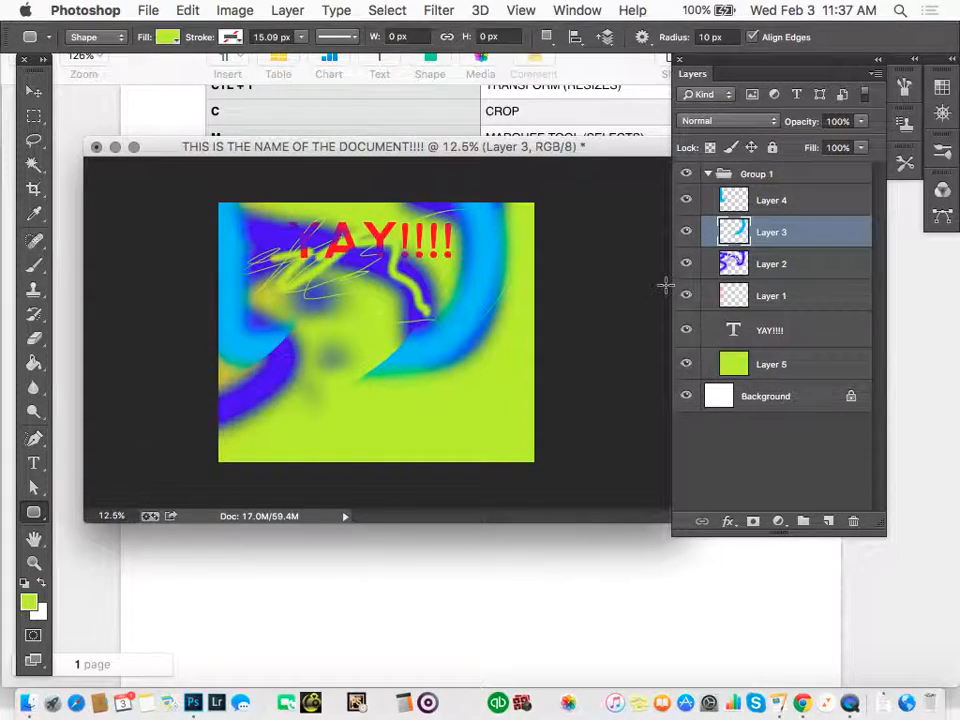
click(828, 521)
drag(299, 257, 350, 283)
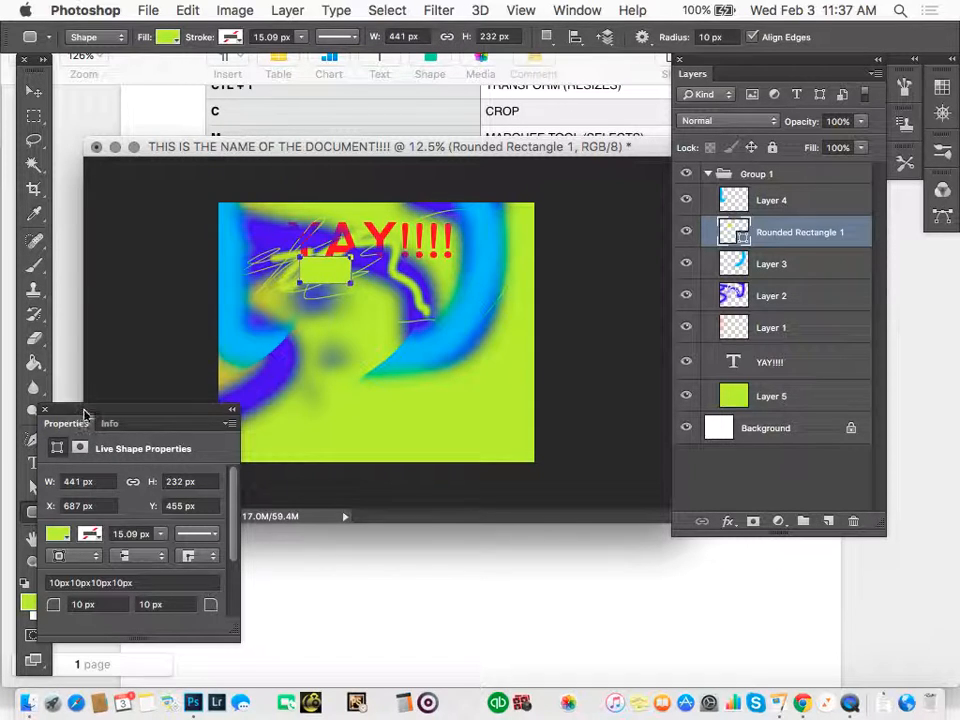
drag(81, 414, 95, 554)
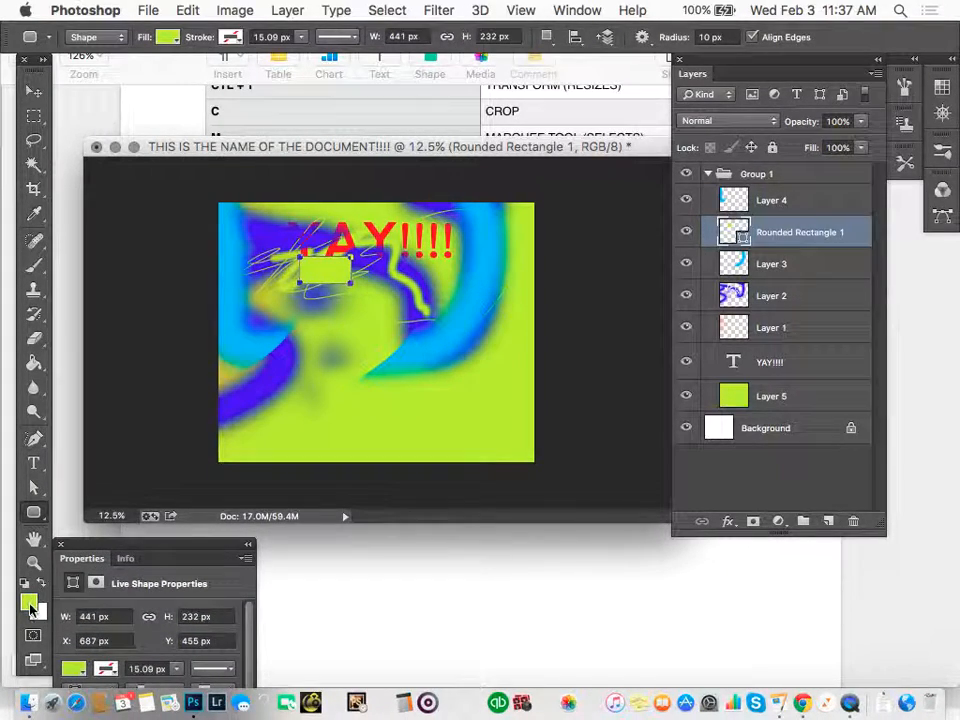
Give the rounded rectangle a red fill and a blue stroke 30.09 px wide.
click(170, 42)
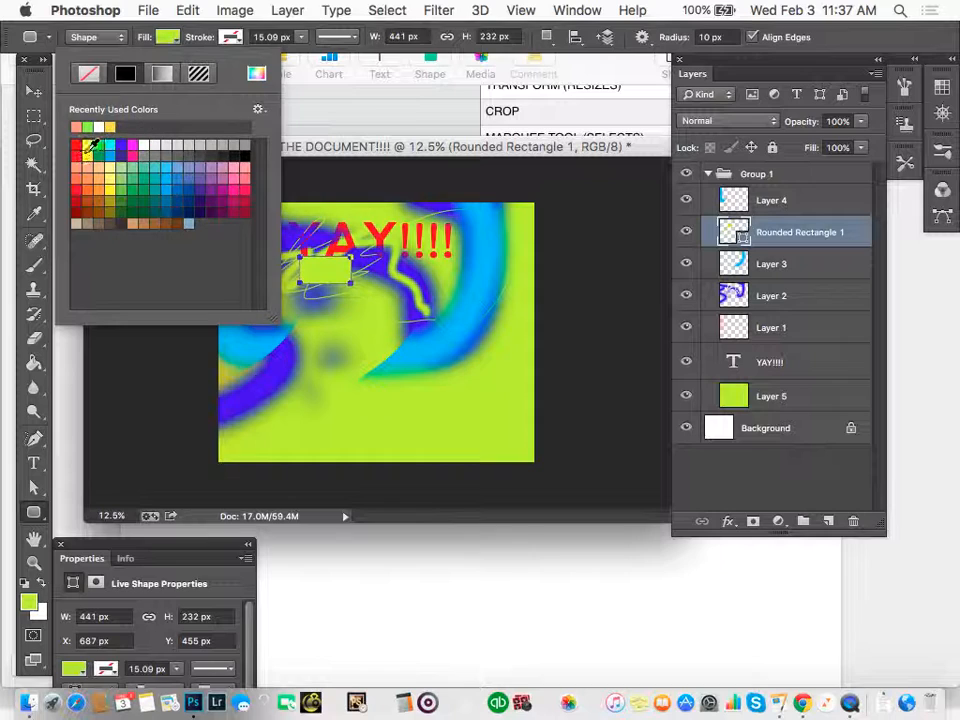
click(76, 127)
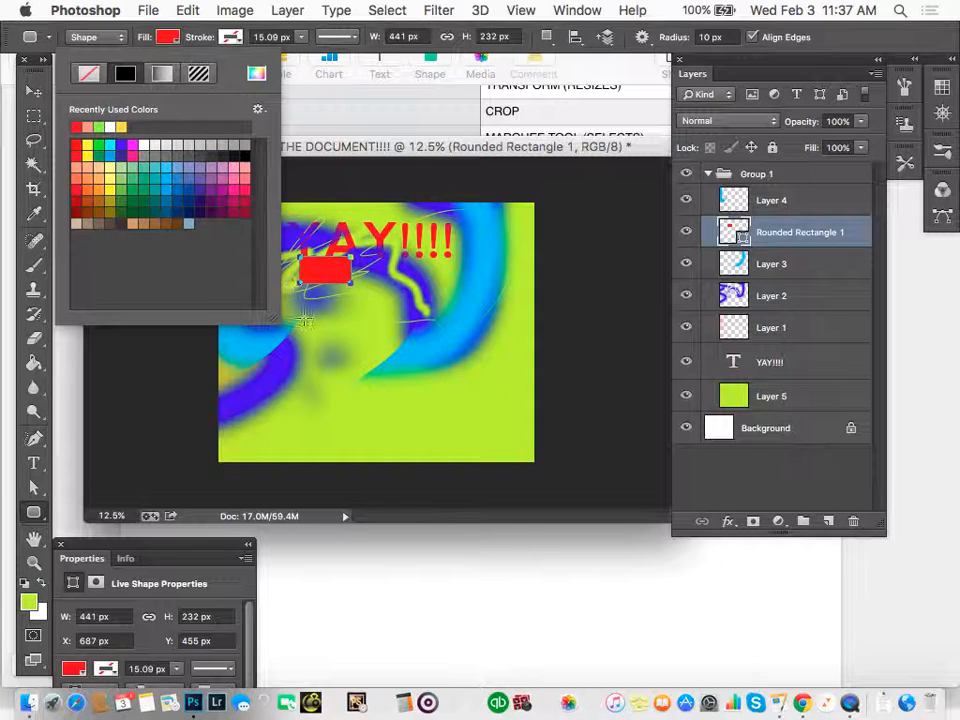
click(231, 37)
click(251, 167)
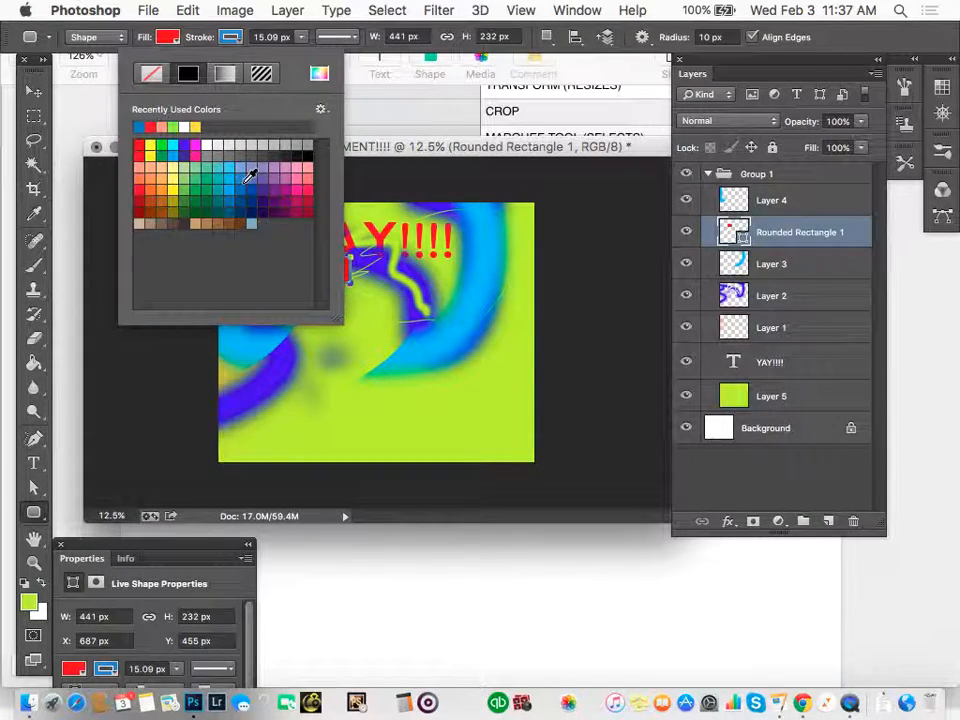
click(268, 37)
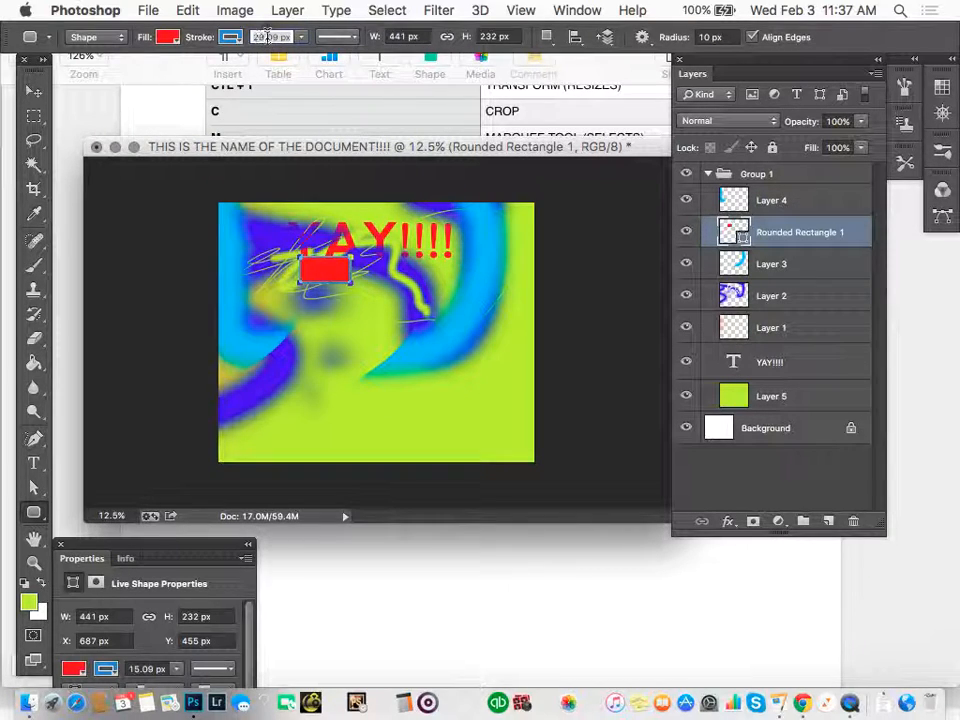
key(Return)
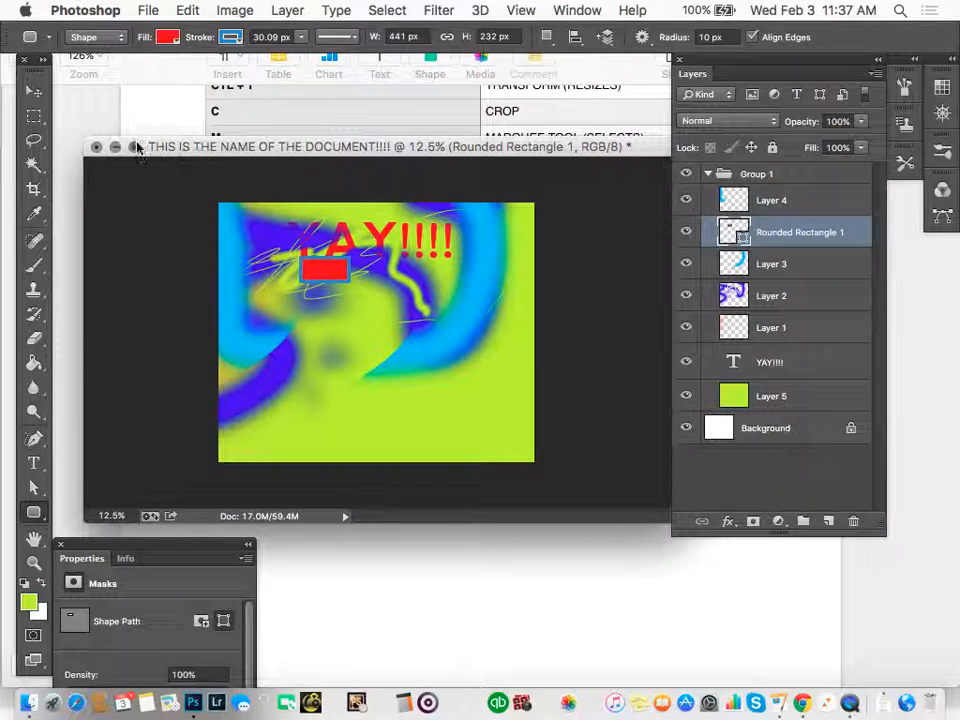
Close the document without saving its changes and start a new document.
click(96, 148)
click(372, 270)
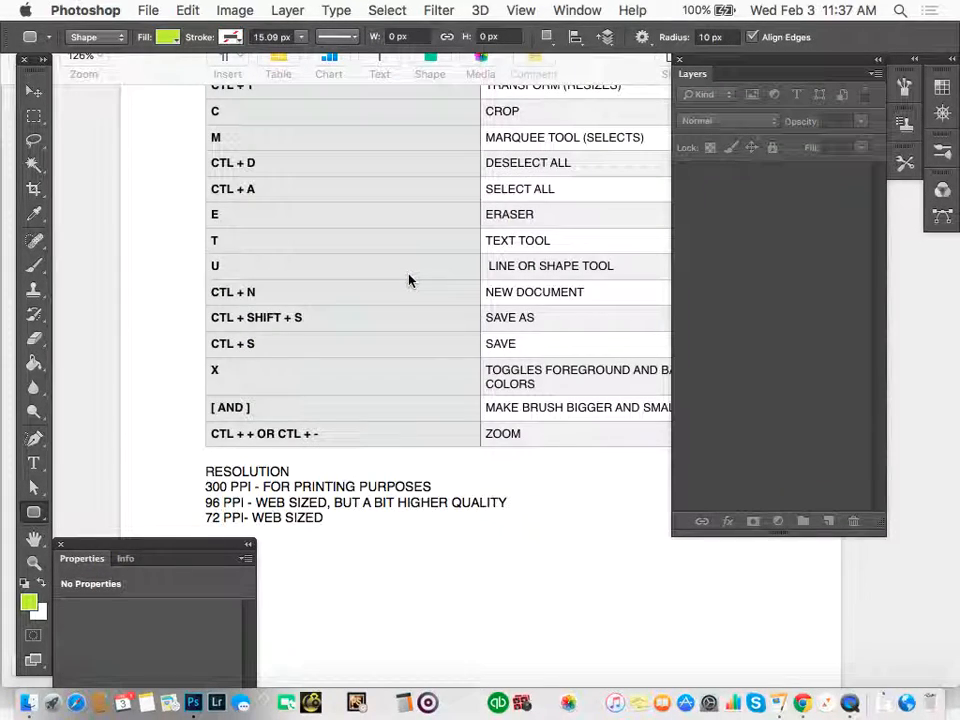
key(super+n)
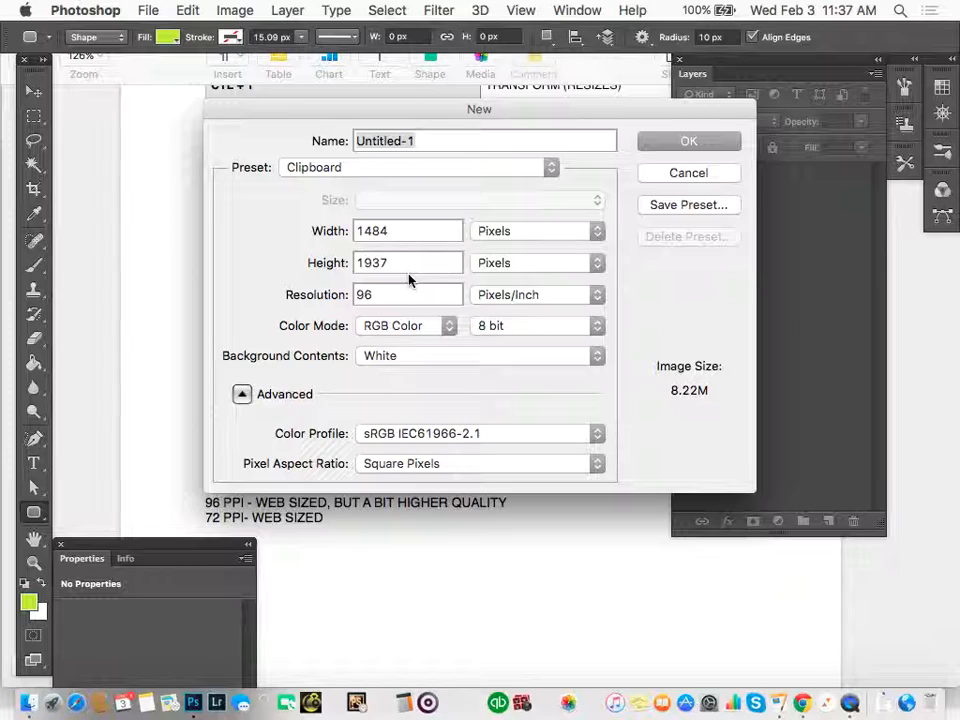